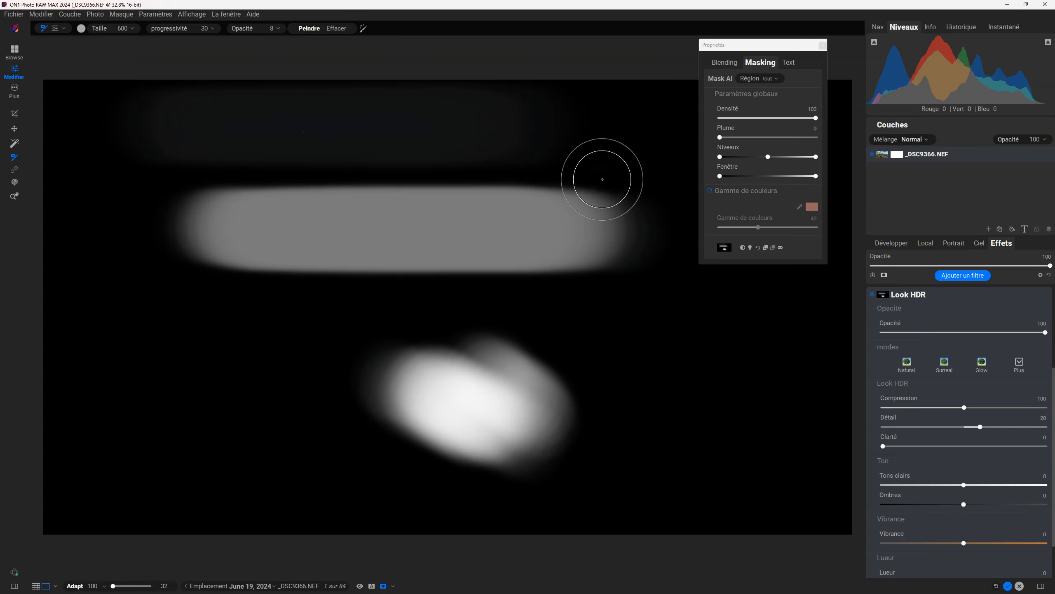
Reset the Look HDR mask, invert it to black and switch back from the mask view to the photo.
left_click(759, 247)
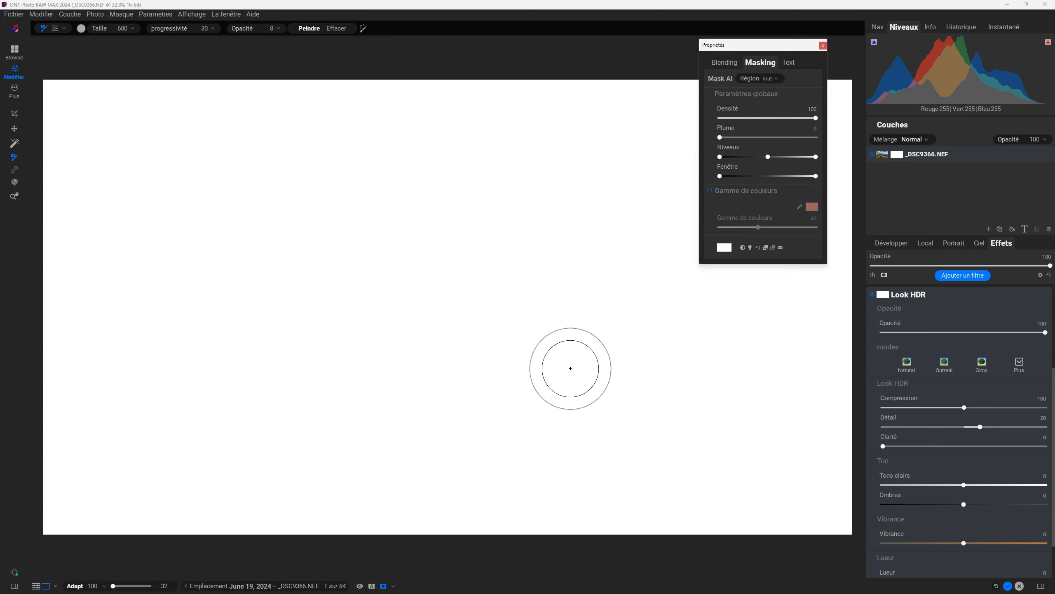
key("ctrl+i")
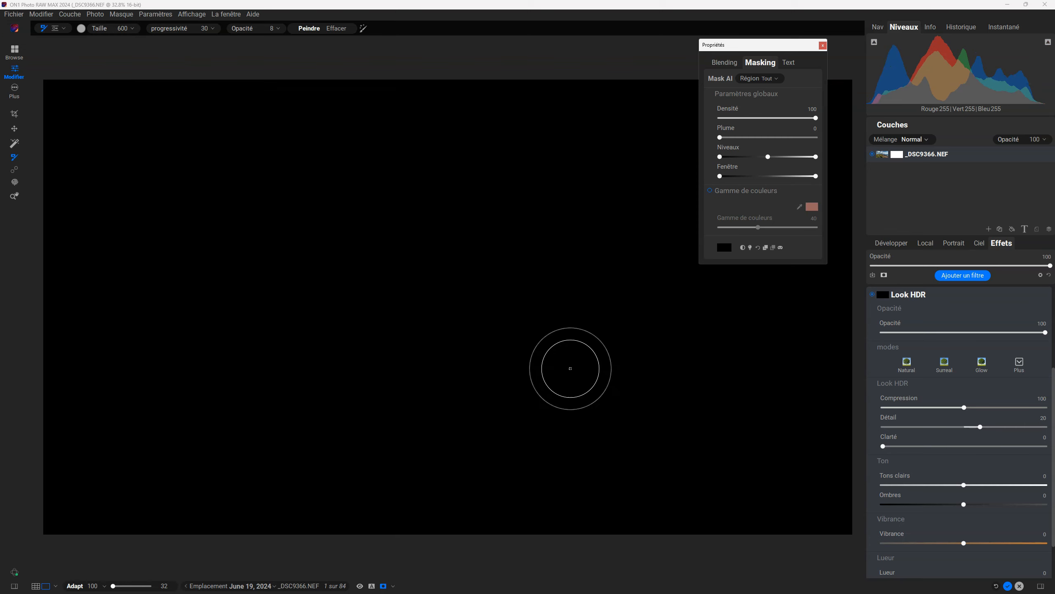
key("ctrl+m")
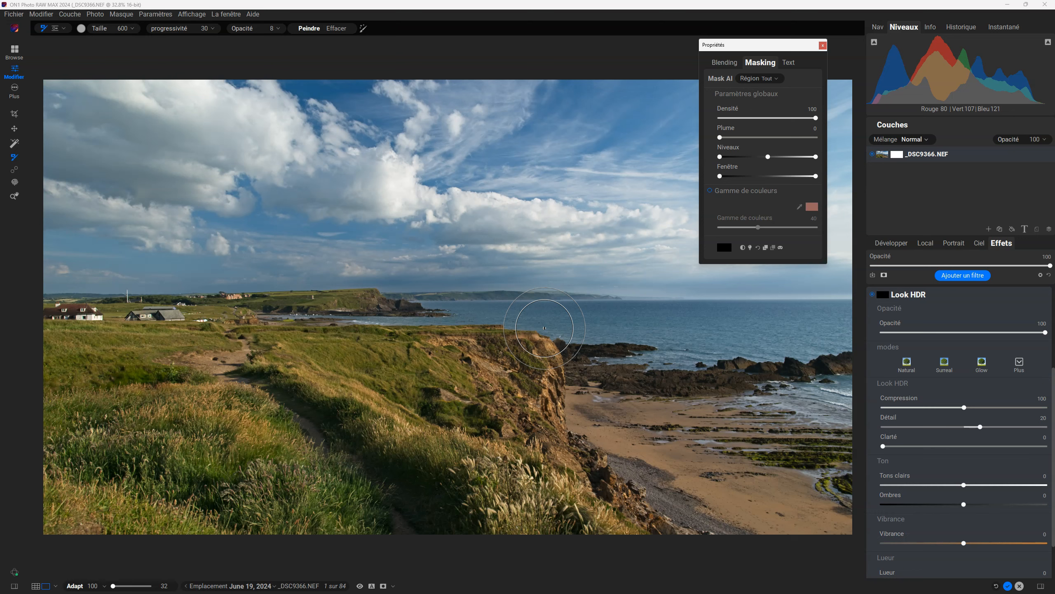
Try the masking brush over the cliff at low opacity, alternating between its Paint and Erase modes.
left_click(544, 328)
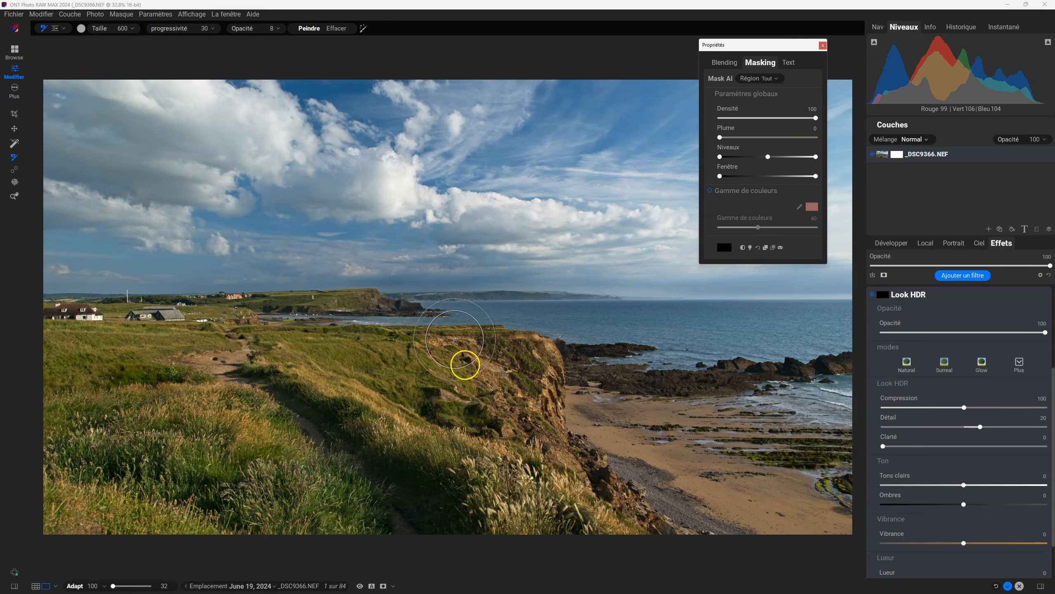
key("alt")
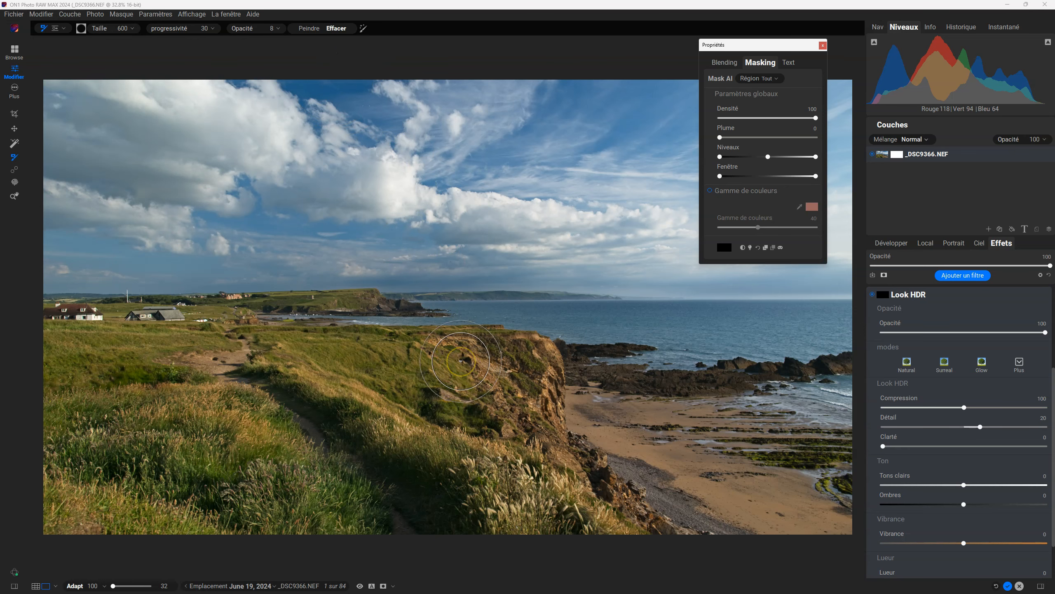
left_click(464, 369)
mouse_move(465, 372)
left_mouse_down()
mouse_move(604, 303)
mouse_move(494, 381)
left_mouse_up()
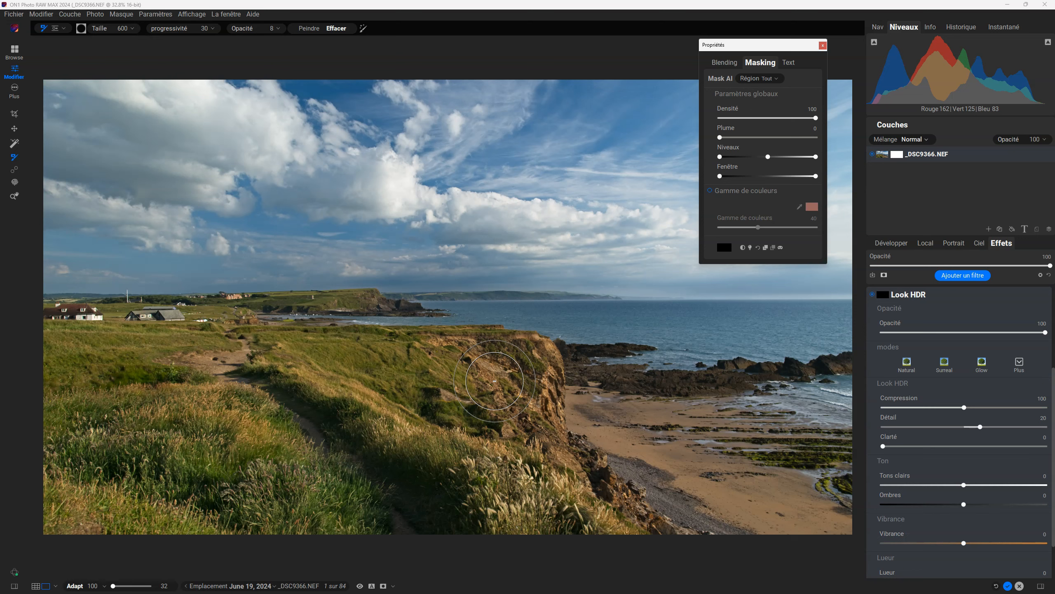
key("x")
key("x")
key("x")
key("x")
key("x")
mouse_move(495, 371)
left_mouse_down()
mouse_move(482, 357)
mouse_move(518, 388)
mouse_move(471, 358)
mouse_move(522, 387)
mouse_move(488, 359)
mouse_move(559, 381)
mouse_move(483, 392)
mouse_move(514, 365)
mouse_move(484, 401)
mouse_move(515, 374)
left_mouse_up()
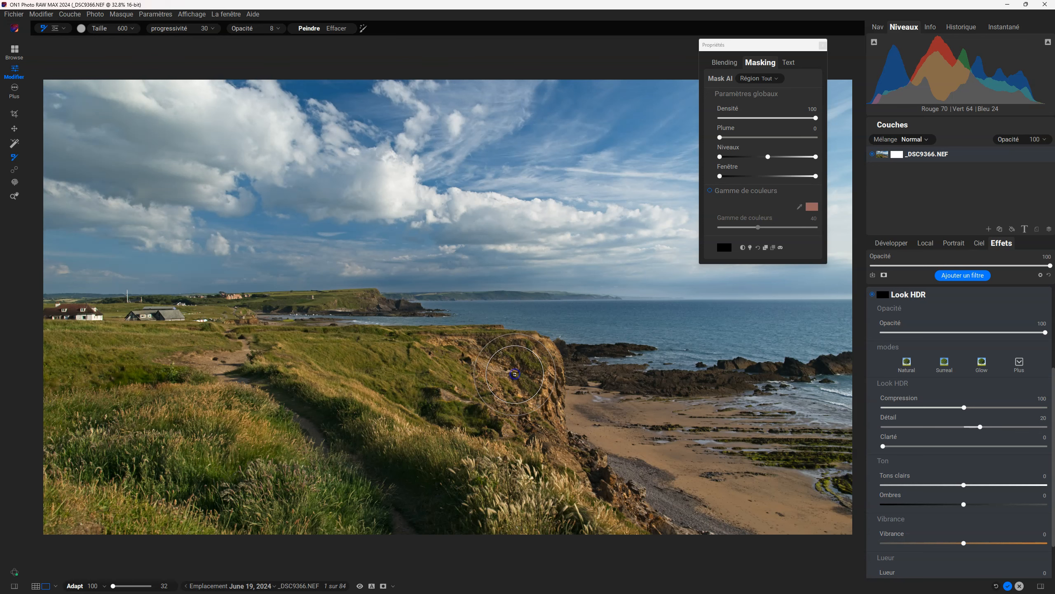
Set the masking brush opacity to 100.
left_click(272, 29)
left_click(277, 30)
left_click_drag(264, 39, 332, 40)
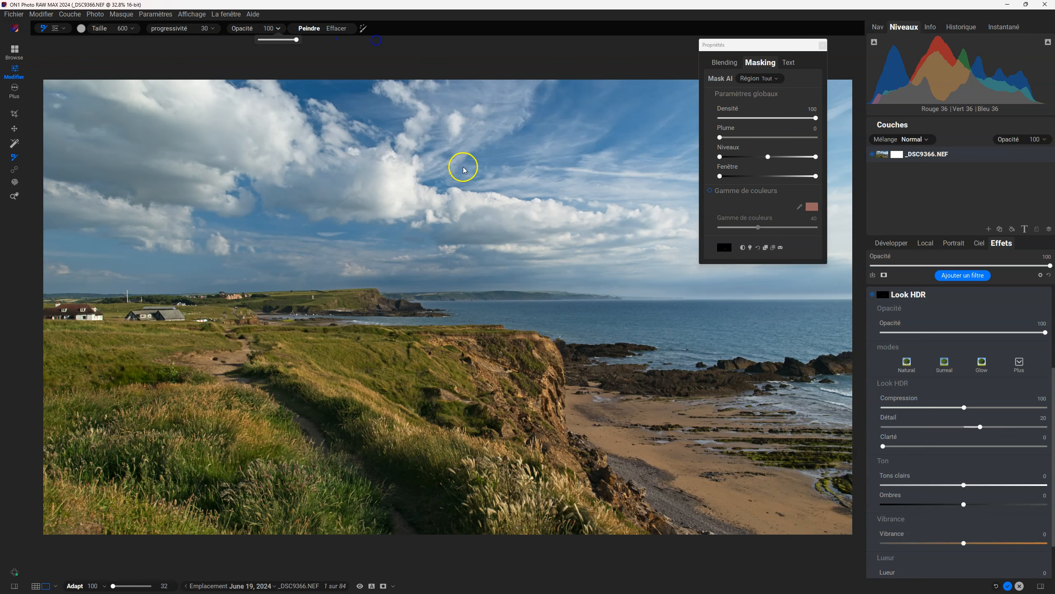
Paint the Look HDR effect onto the cliff face and erase part of it in Erase mode.
mouse_move(511, 354)
left_mouse_down()
mouse_move(487, 379)
mouse_move(560, 360)
mouse_move(544, 393)
mouse_move(561, 396)
mouse_move(503, 375)
mouse_move(459, 404)
mouse_move(421, 390)
left_mouse_up()
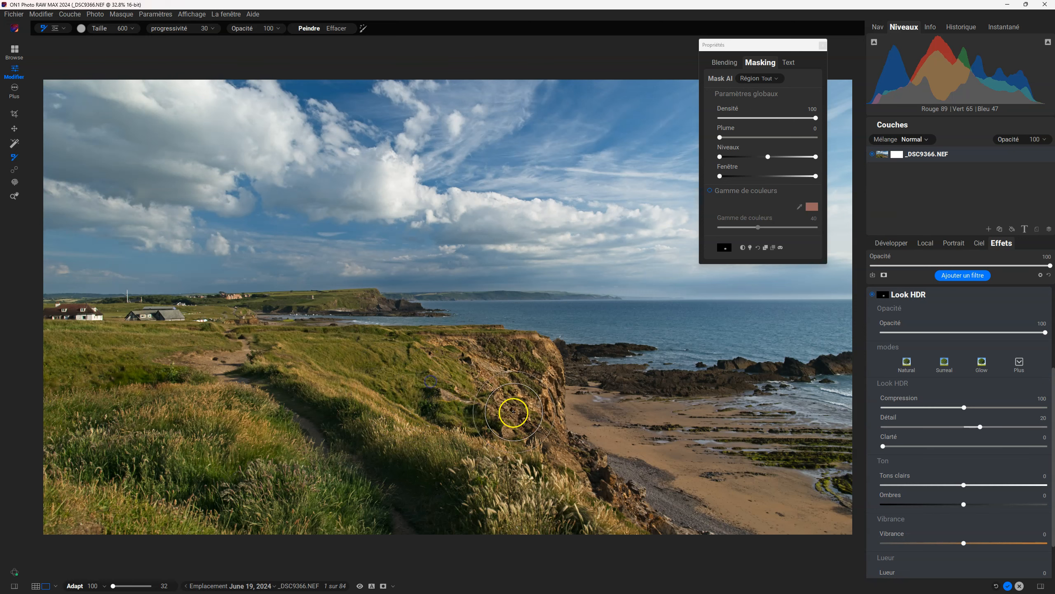
mouse_move(475, 440)
left_mouse_down()
mouse_move(472, 404)
mouse_move(425, 406)
mouse_move(426, 376)
mouse_move(384, 386)
mouse_move(505, 387)
mouse_move(438, 374)
mouse_move(568, 383)
mouse_move(459, 386)
mouse_move(503, 384)
left_mouse_up()
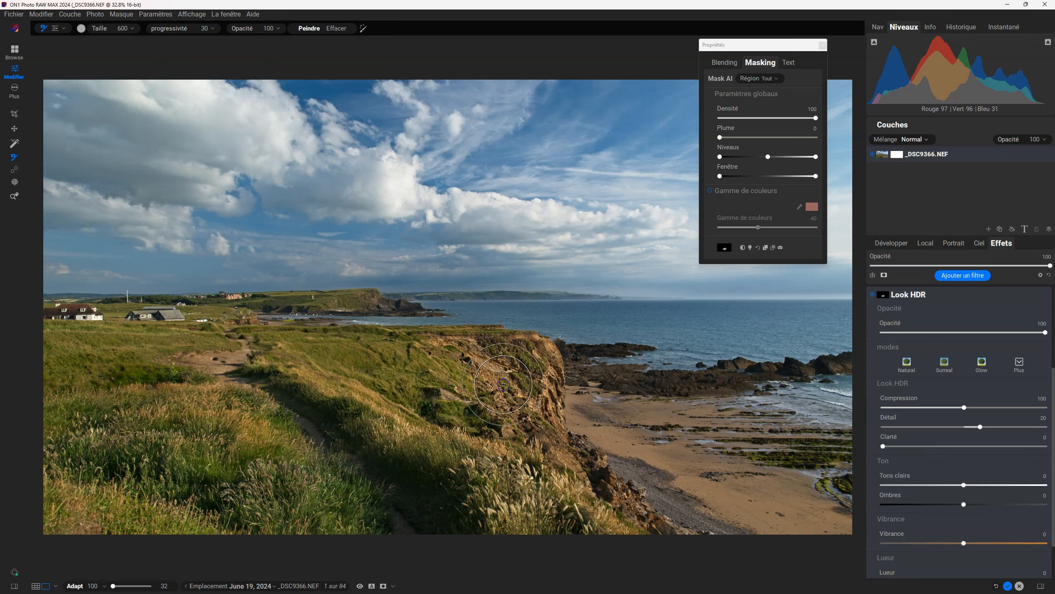
key("x")
mouse_move(476, 370)
left_mouse_down()
mouse_move(489, 385)
mouse_move(468, 361)
left_mouse_up()
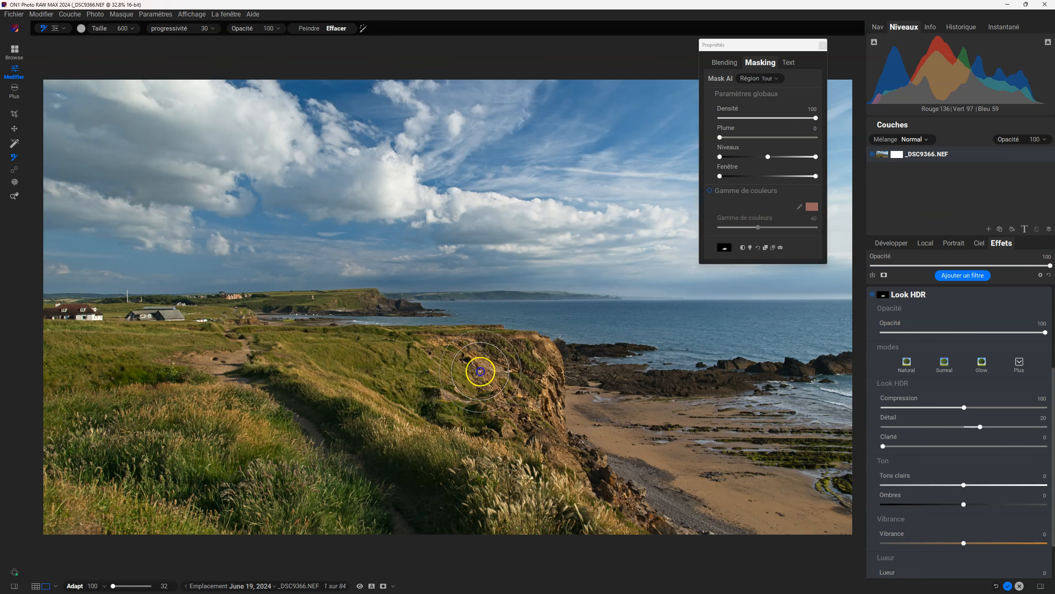
mouse_move(520, 413)
left_mouse_down()
mouse_move(491, 388)
mouse_move(514, 397)
left_mouse_up()
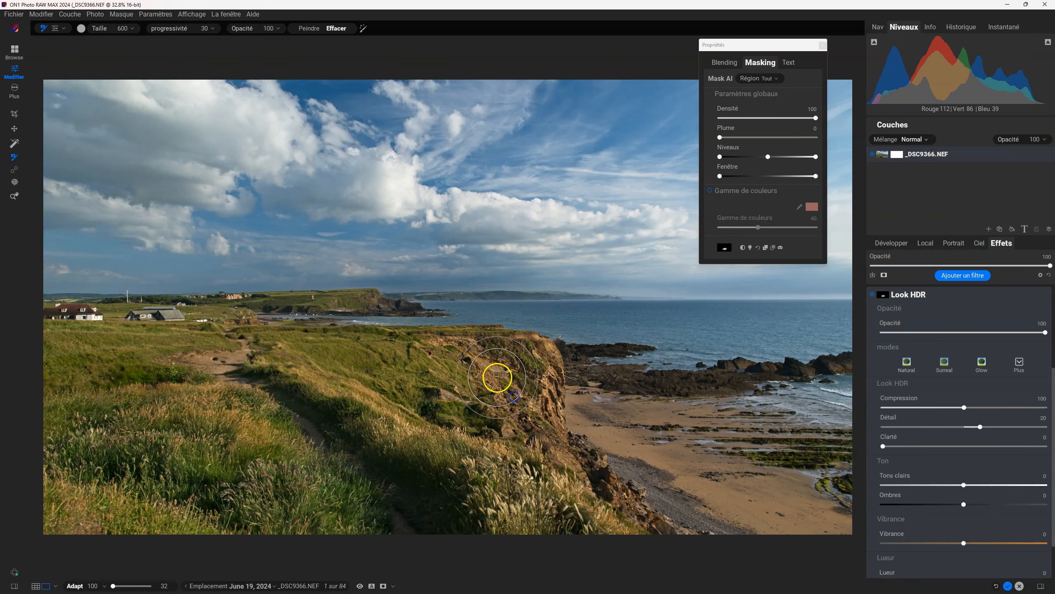
Return the brush to Paint mode and repaint the Look HDR effect over the erased cliff area.
key("x")
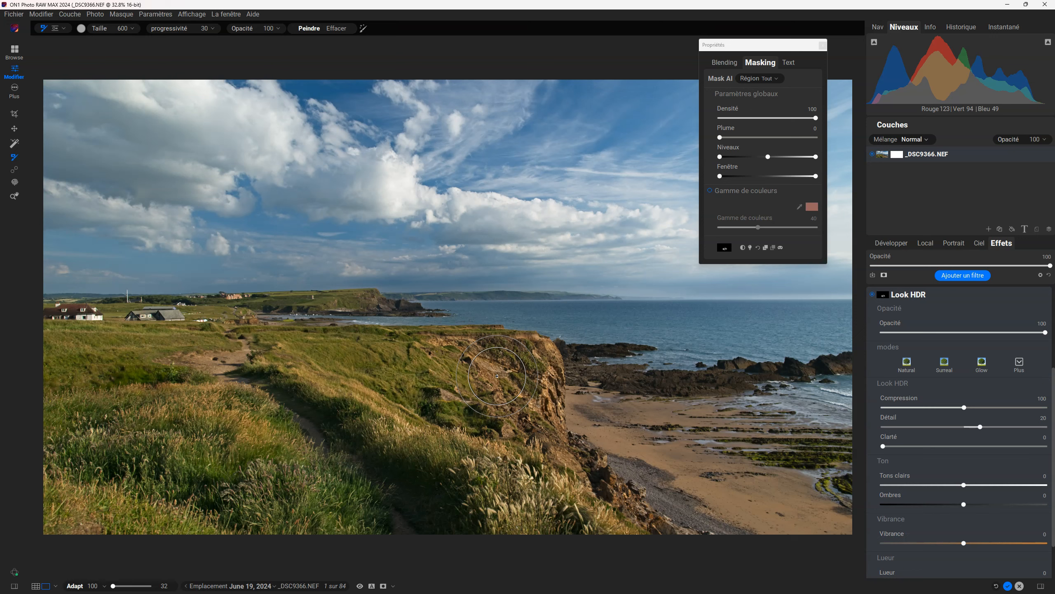
mouse_move(497, 368)
left_mouse_down()
mouse_move(516, 403)
mouse_move(451, 370)
mouse_move(440, 393)
mouse_move(463, 391)
mouse_move(453, 383)
mouse_move(502, 419)
mouse_move(497, 410)
mouse_move(514, 404)
left_mouse_up()
key("x")
key("x")
left_click(437, 382)
mouse_move(437, 381)
left_mouse_down()
mouse_move(467, 370)
mouse_move(478, 397)
mouse_move(497, 383)
left_mouse_up()
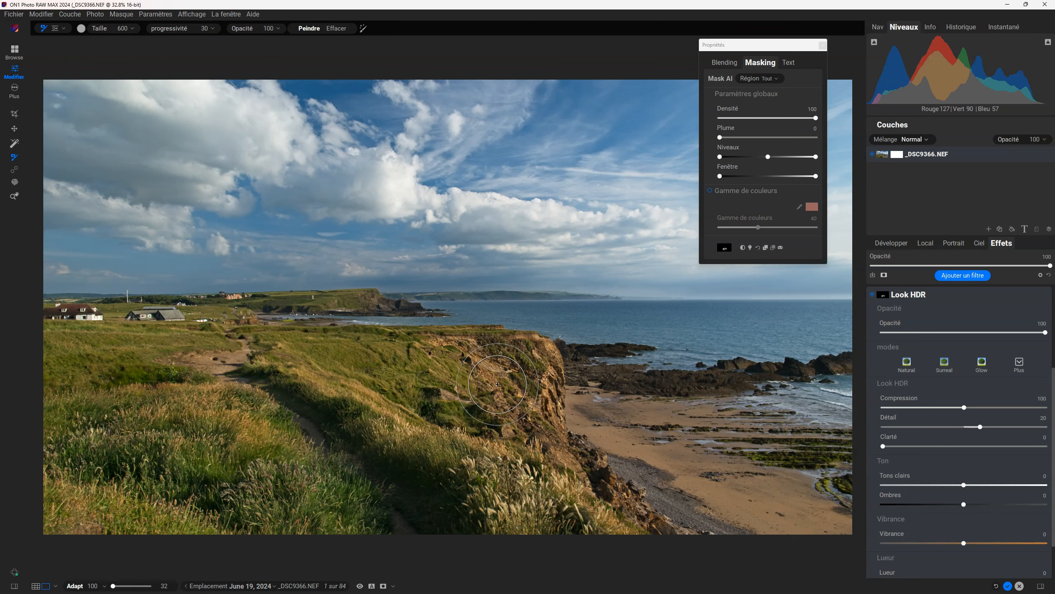
Alternate the brush between Paint and Erase modes, dabbing the middle of the cliff face and ending in Erase mode.
key("x")
key("x")
key("x")
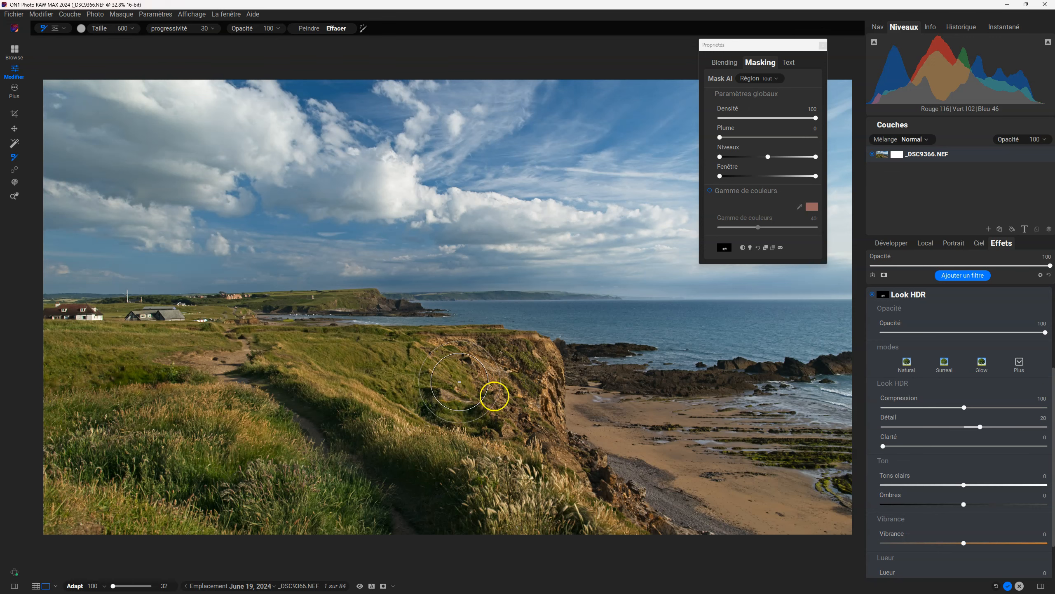
key("x")
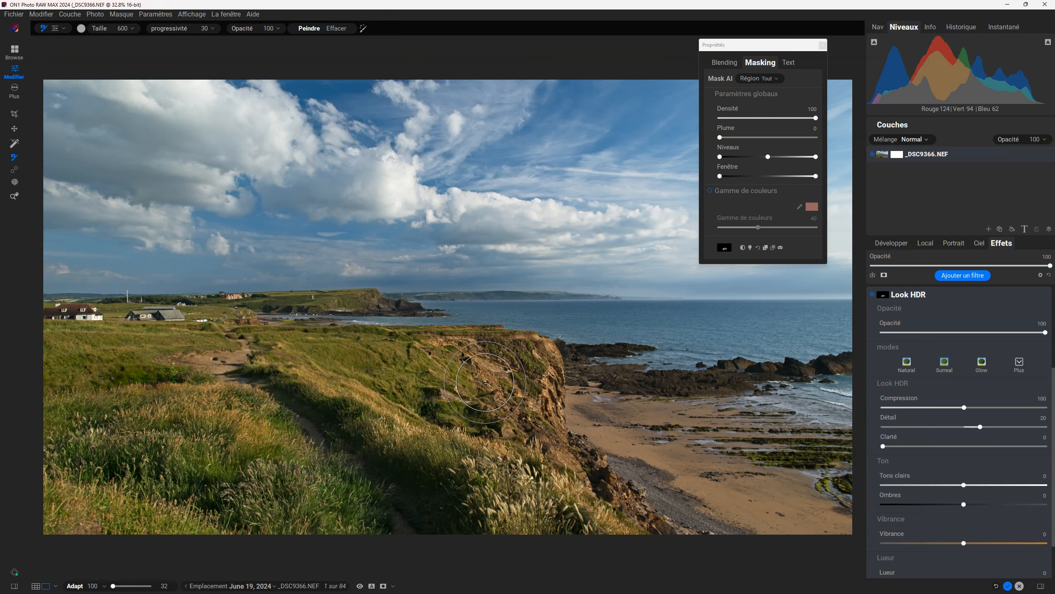
key("x")
left_click(479, 384)
key("x")
left_click(478, 388)
key("x")
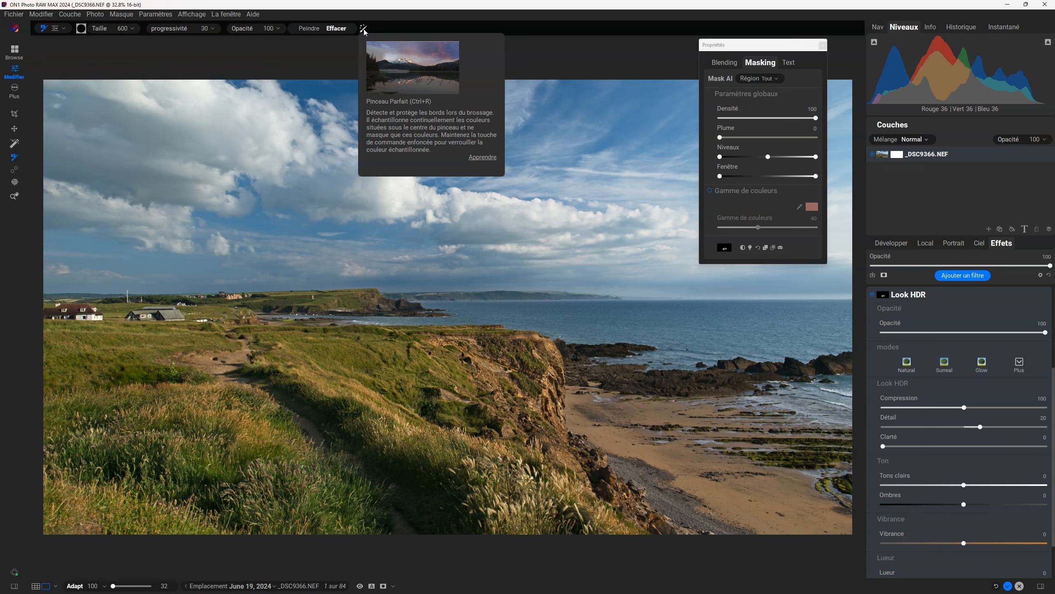
Turn on the Perfect Brush (Pinceau Parfait) edge protection and dismiss its information dialog.
left_click(488, 173)
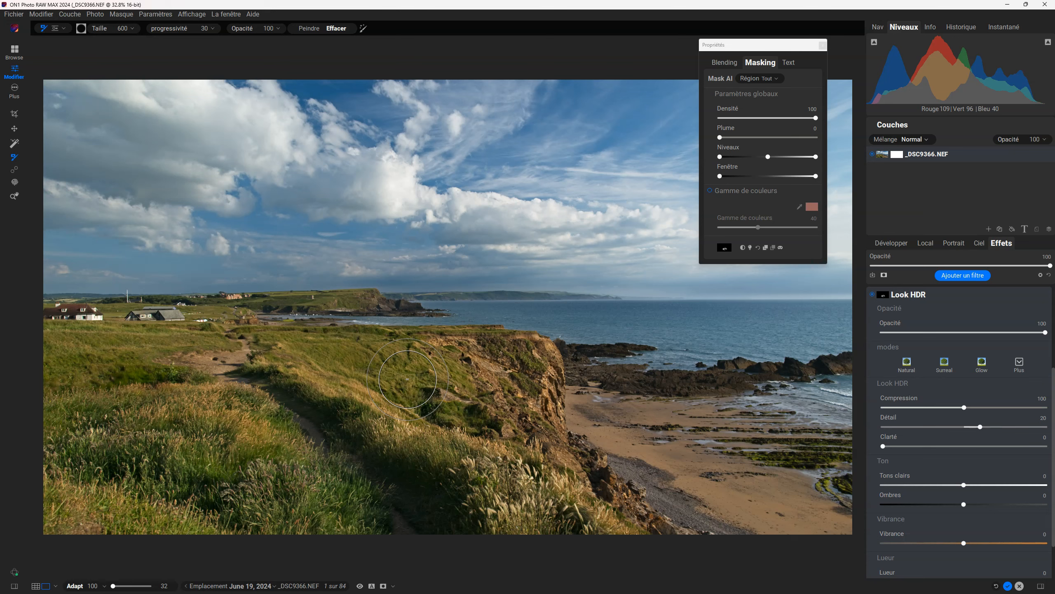
key("ctrl+r")
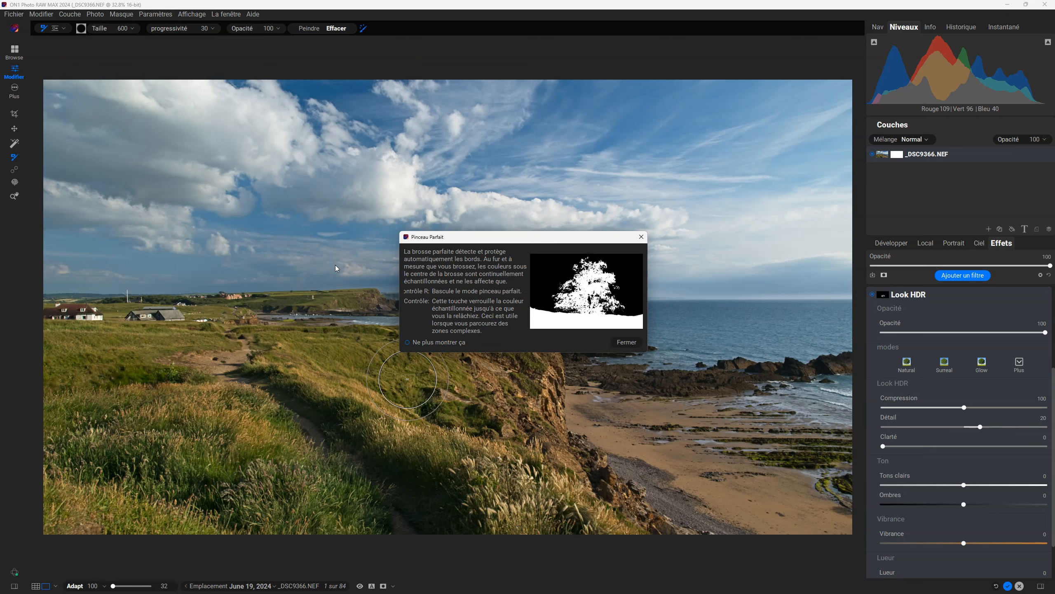
left_click(642, 237)
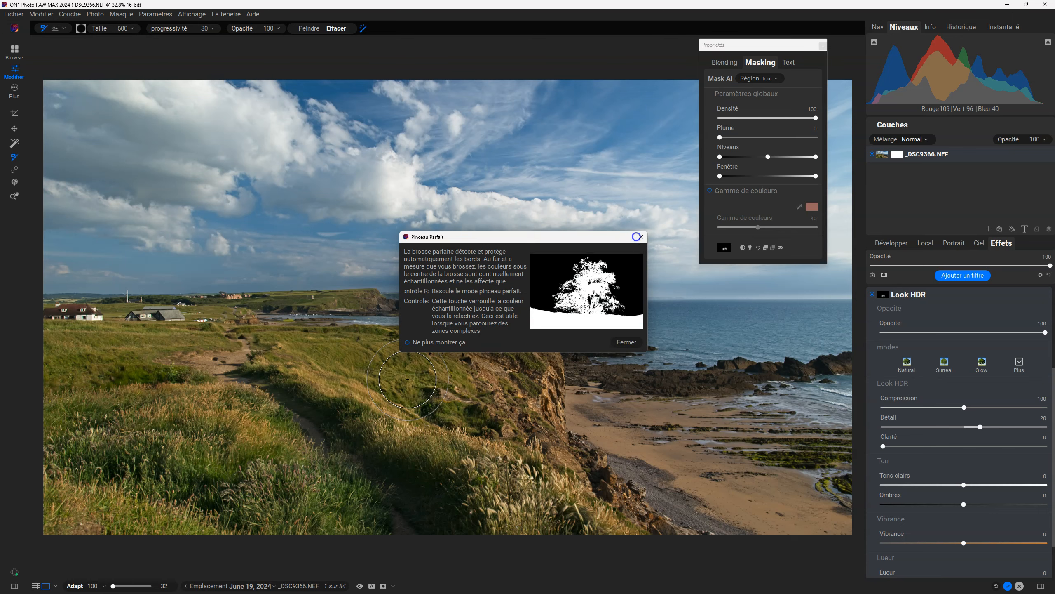
Remove both the Look HDR and Lueur filters from the photo's effects.
left_click(1035, 295)
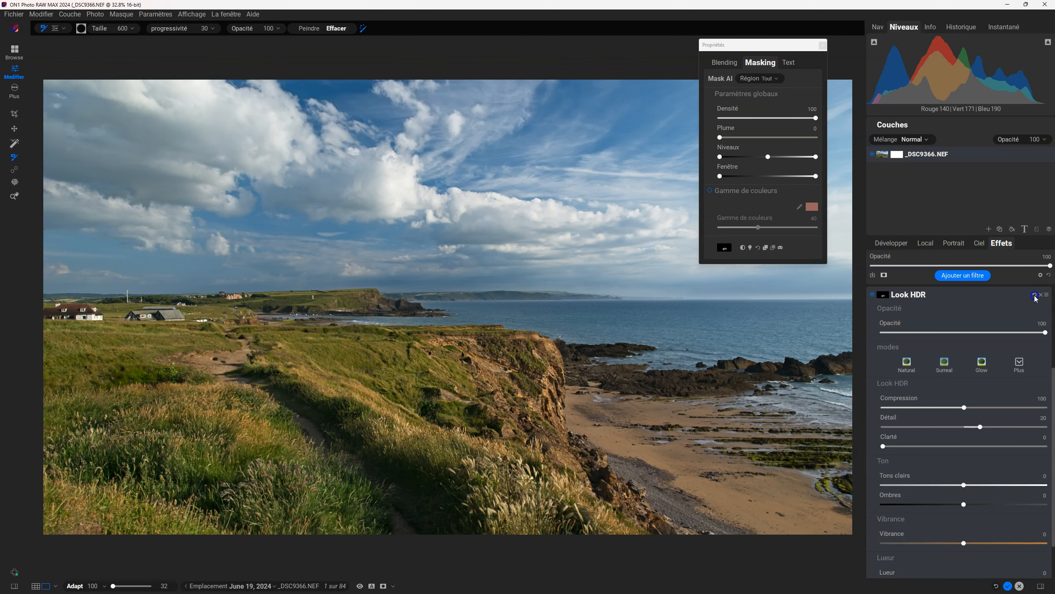
left_click(1041, 295)
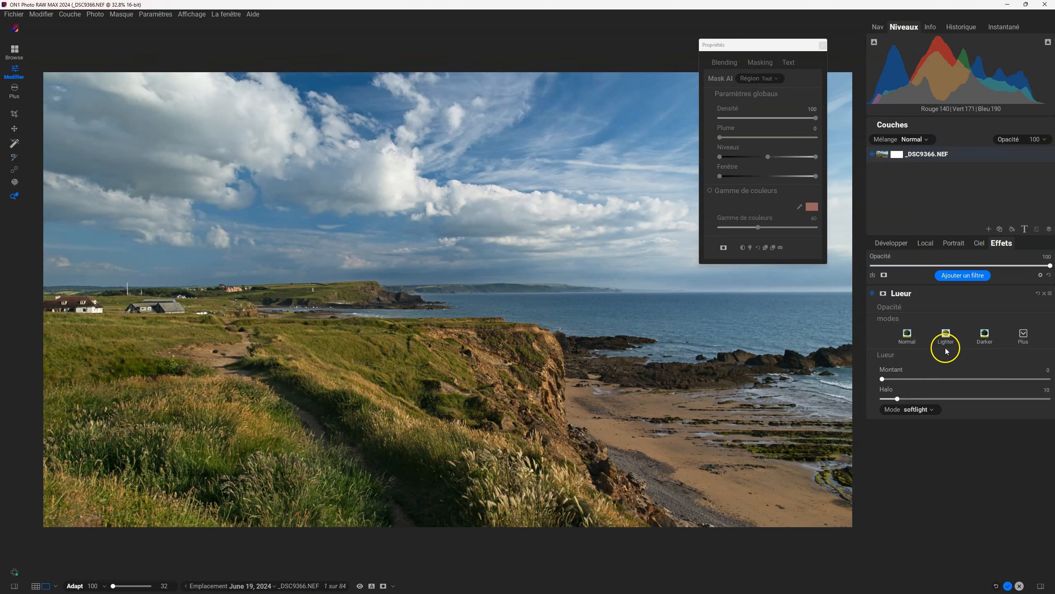
left_click(1045, 294)
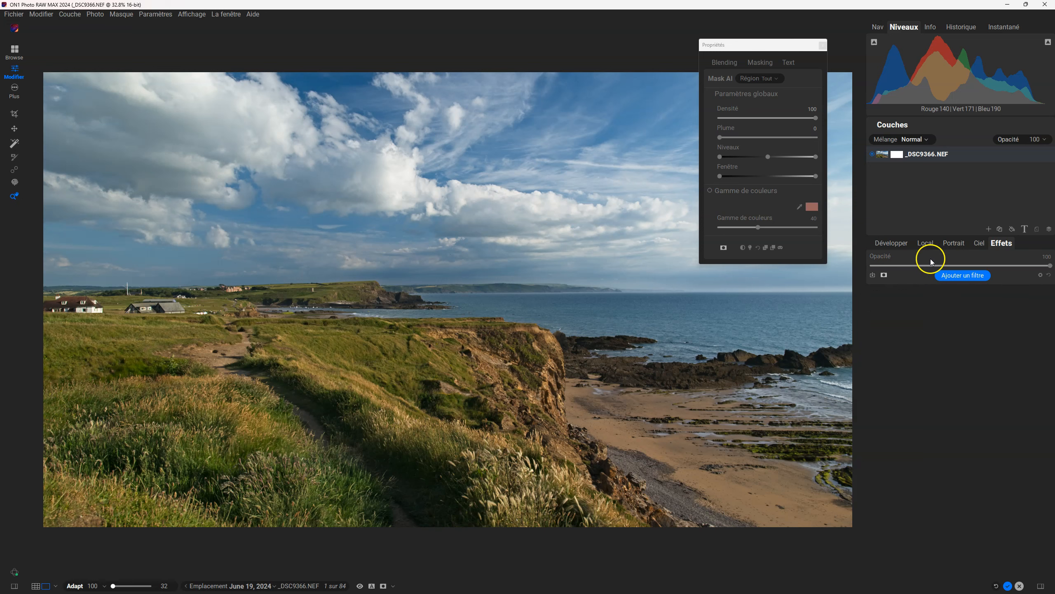
Add a local adjustment and look through its extra style presets and its tone and colour settings.
left_click(926, 244)
left_click(954, 262)
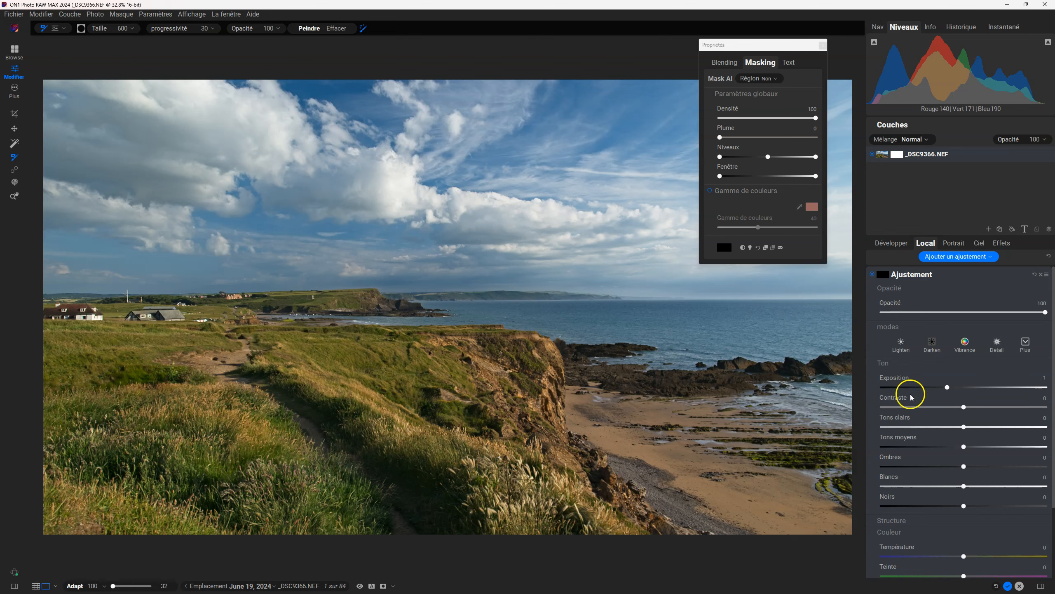
scroll(926, 454, "down", 4)
scroll(926, 455, "up", 4)
left_click(1026, 342)
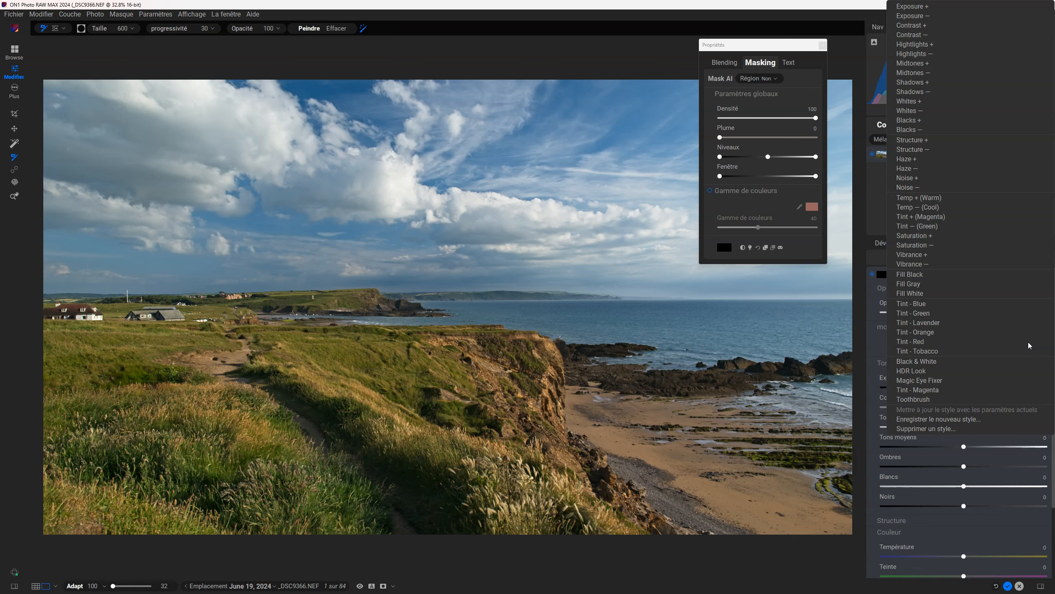
left_click(874, 343)
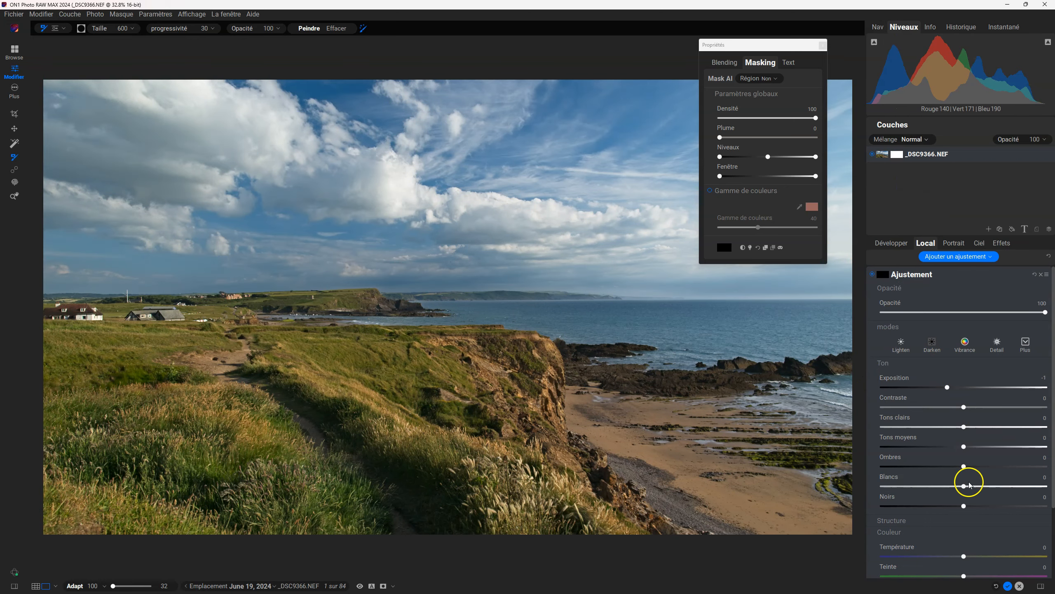
scroll(969, 484, "down", 3)
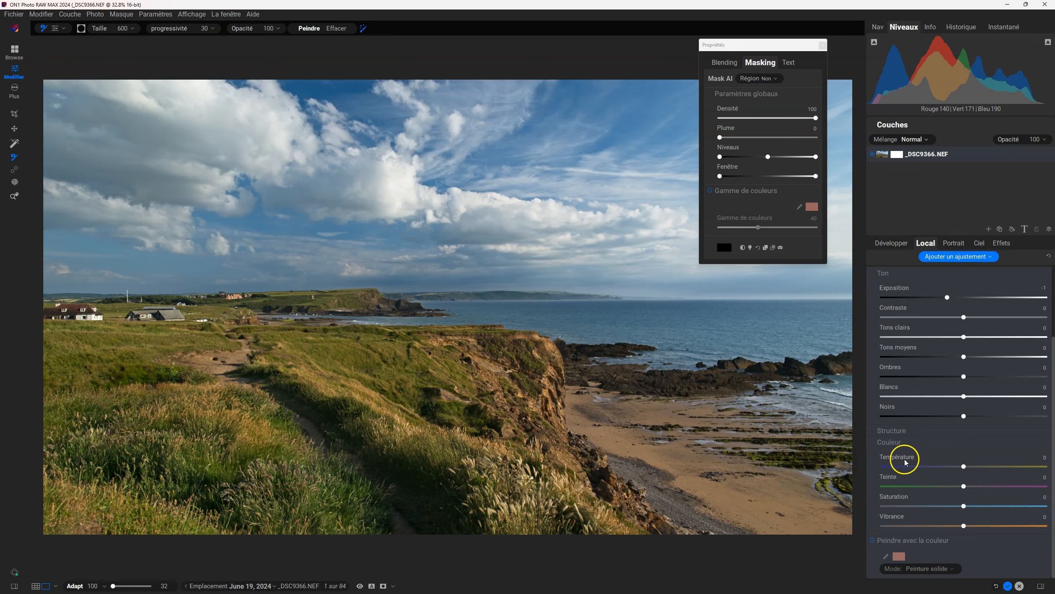
scroll(941, 456, "up", 3)
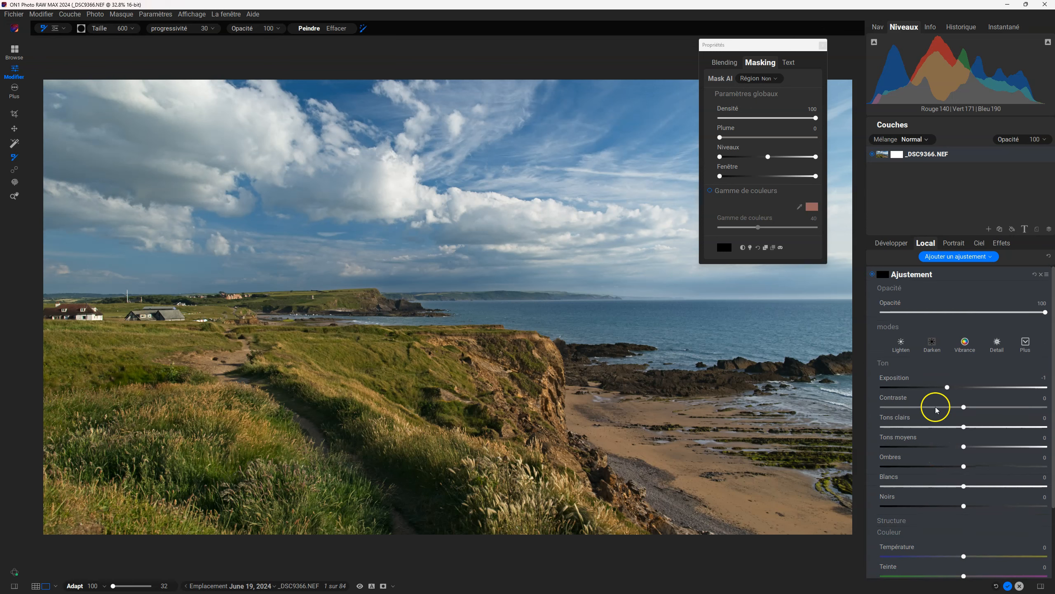
Apply the Vibrance style to the local adjustment and check its colour settings.
left_click(965, 344)
left_click(965, 345)
scroll(974, 419, "down", 2)
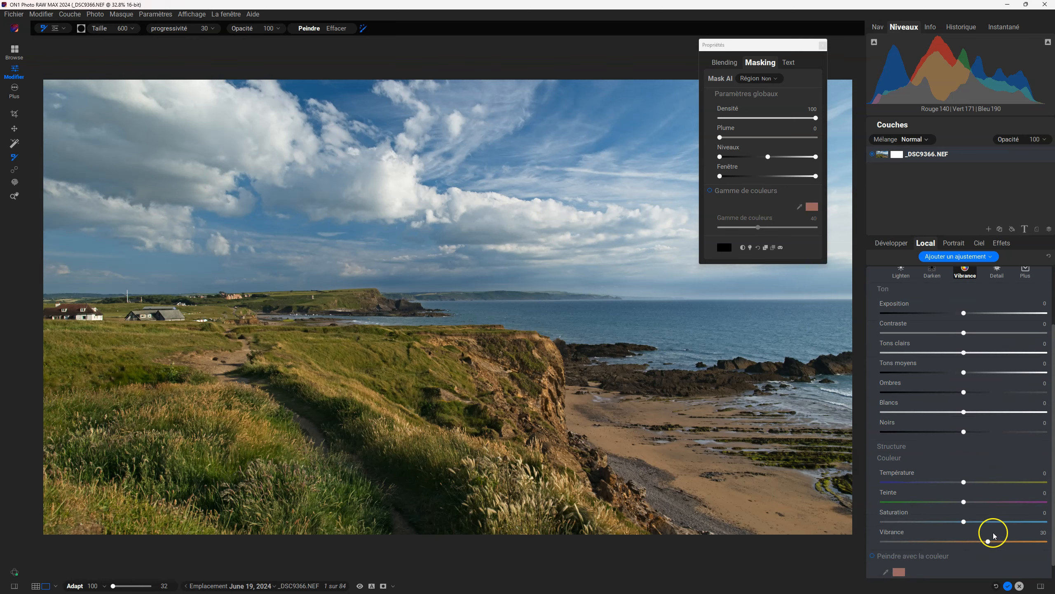
scroll(952, 428, "up", 2)
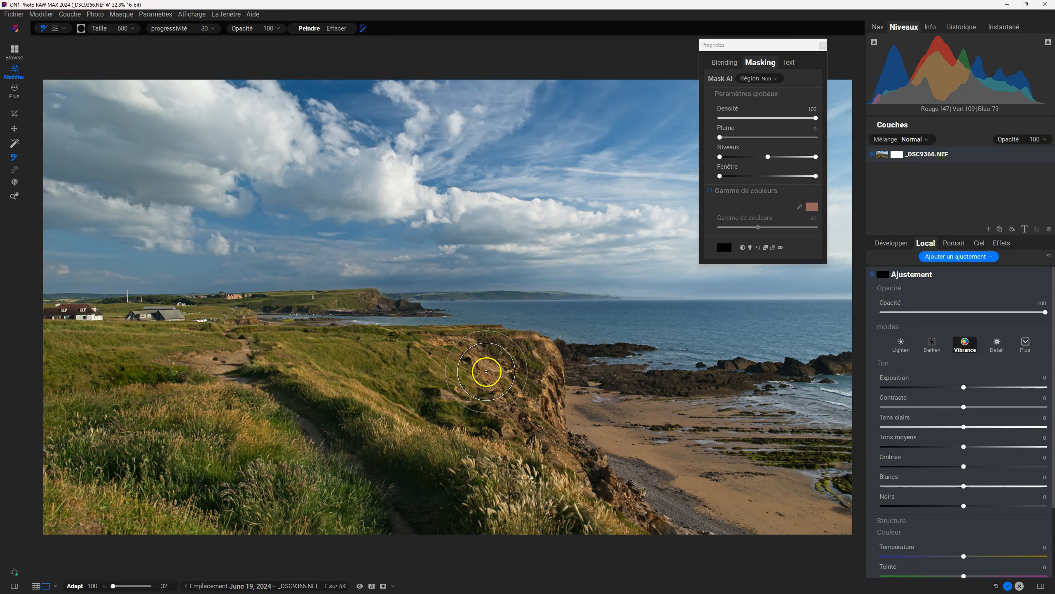
Paint the Vibrance adjustment over the cliff face with the Perfect Brush, turning on the mask view to fill in the mask.
mouse_move(531, 399)
left_mouse_down()
mouse_move(491, 365)
mouse_move(533, 405)
left_mouse_up()
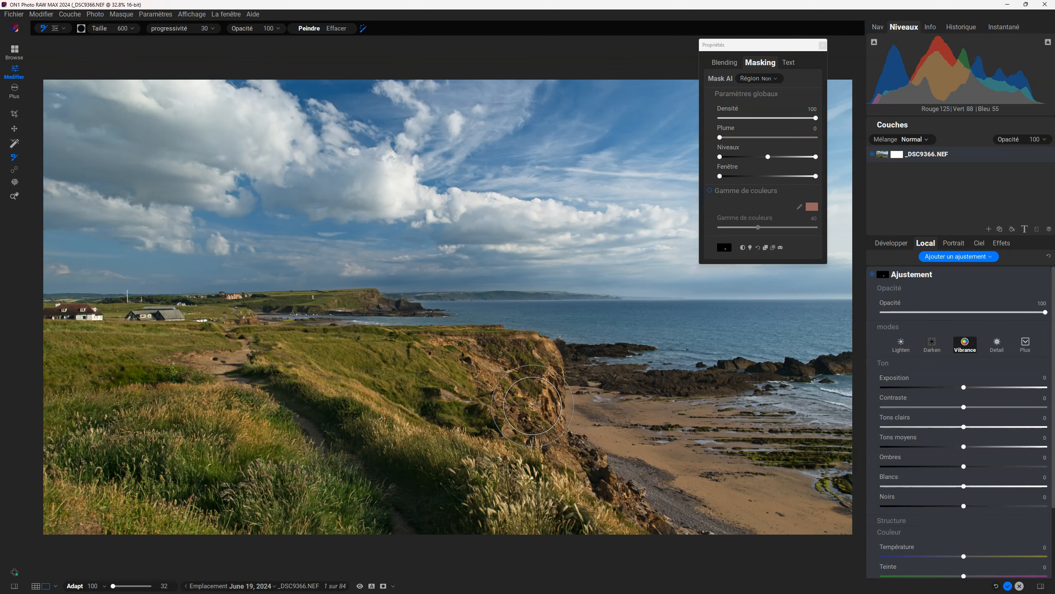
key("o")
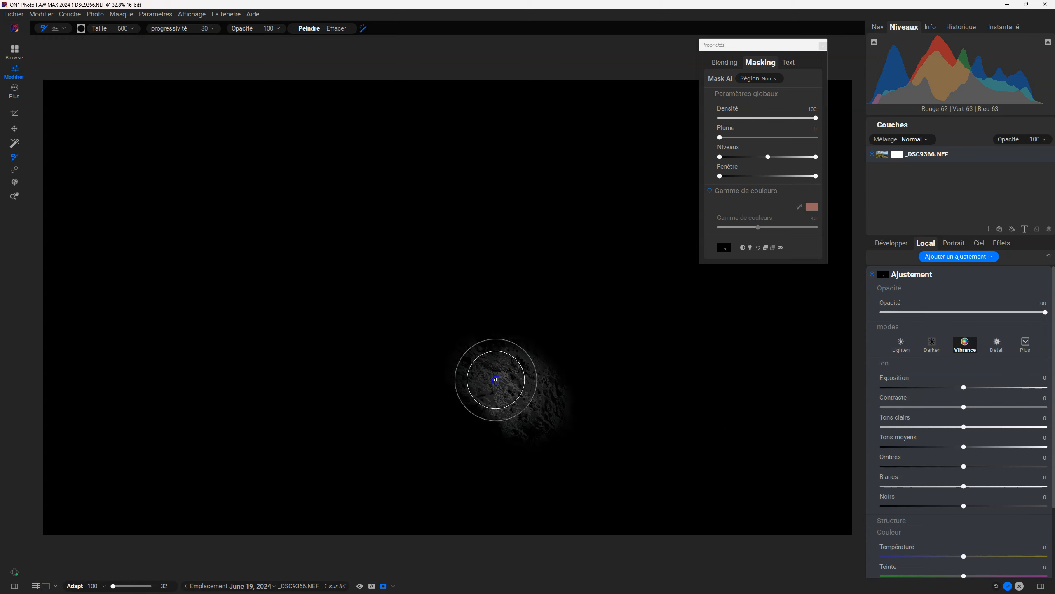
mouse_move(509, 384)
left_mouse_down()
mouse_move(525, 412)
mouse_move(481, 366)
mouse_move(510, 410)
mouse_move(486, 365)
mouse_move(527, 404)
mouse_move(504, 355)
mouse_move(497, 398)
mouse_move(528, 368)
mouse_move(490, 397)
mouse_move(522, 381)
mouse_move(509, 401)
mouse_move(511, 363)
mouse_move(492, 388)
mouse_move(498, 370)
mouse_move(496, 388)
mouse_move(501, 368)
mouse_move(519, 371)
mouse_move(513, 386)
mouse_move(523, 366)
mouse_move(485, 377)
left_mouse_up()
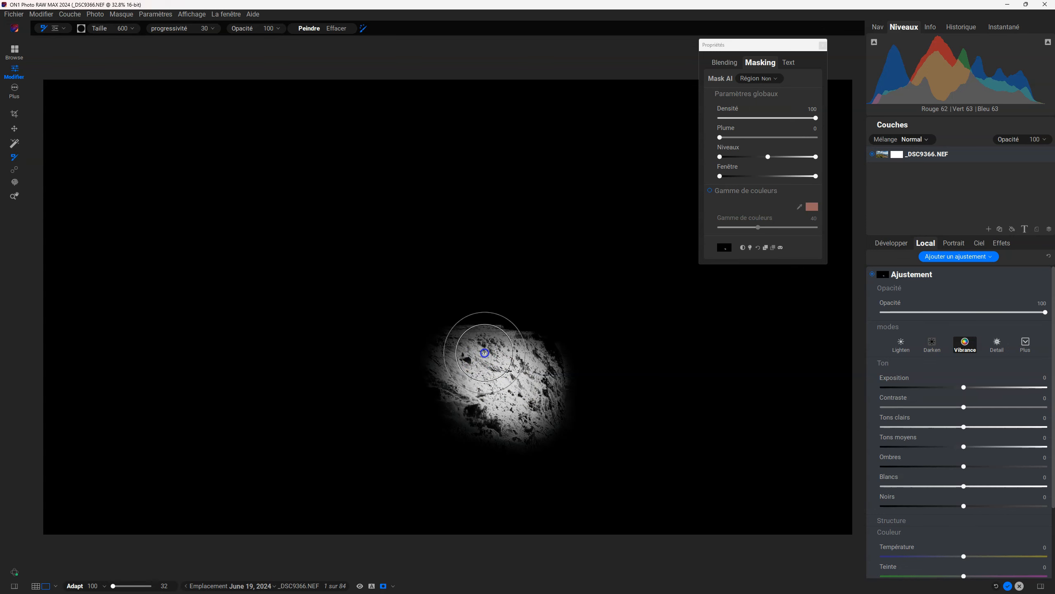
mouse_move(483, 346)
left_mouse_down()
mouse_move(457, 376)
mouse_move(470, 359)
left_mouse_up()
left_click_drag(475, 399, 479, 400)
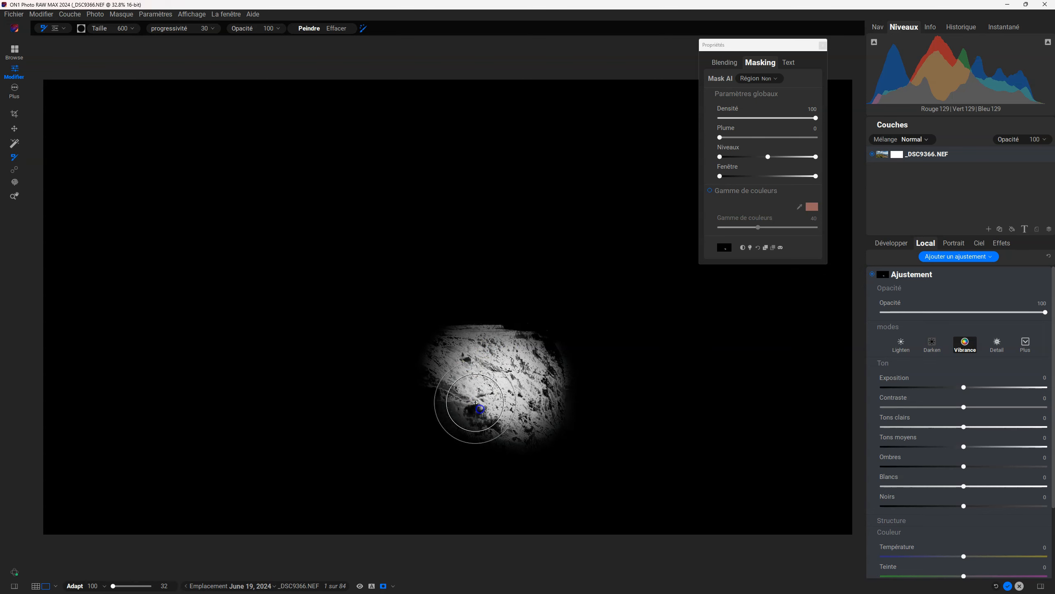
mouse_move(475, 404)
left_mouse_down()
mouse_move(483, 419)
mouse_move(448, 389)
mouse_move(466, 419)
mouse_move(470, 398)
mouse_move(494, 408)
mouse_move(450, 403)
mouse_move(468, 424)
mouse_move(450, 396)
mouse_move(419, 405)
mouse_move(440, 410)
mouse_move(406, 401)
mouse_move(442, 401)
mouse_move(435, 388)
mouse_move(472, 377)
left_mouse_up()
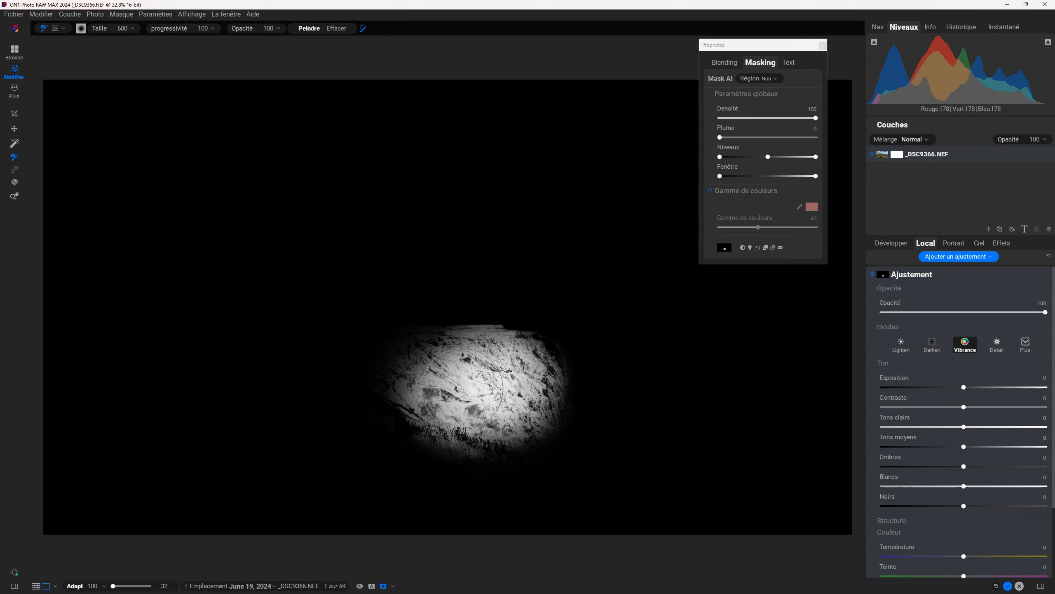
Compare the cliff's mask with the photo, and switch the Vibrance adjustment off and on to examine its effect.
key("ctrl+m")
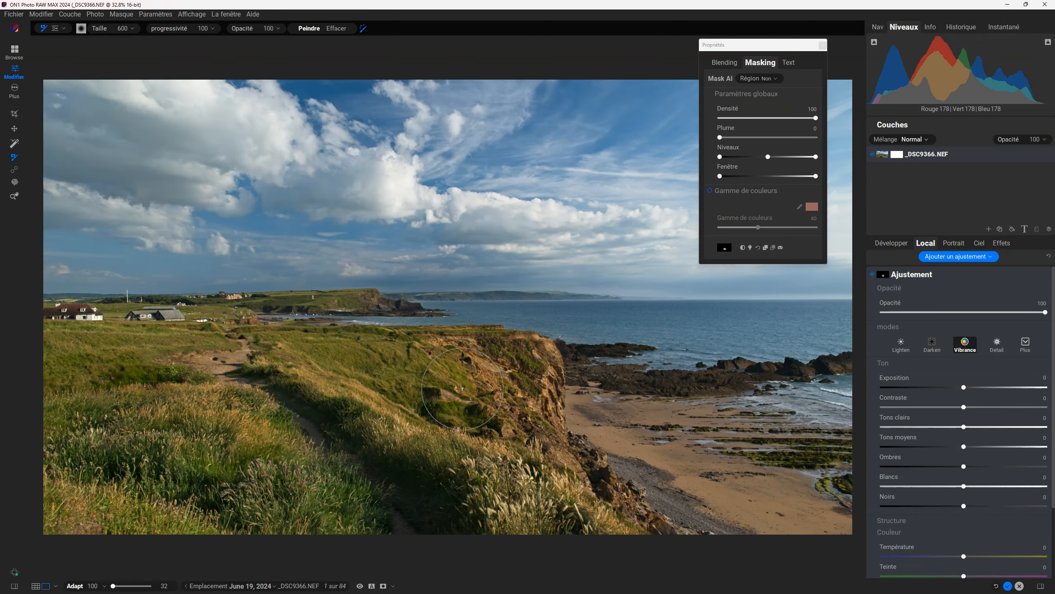
key("ctrl+m")
key("ctrl+m")
key("ctrl+m")
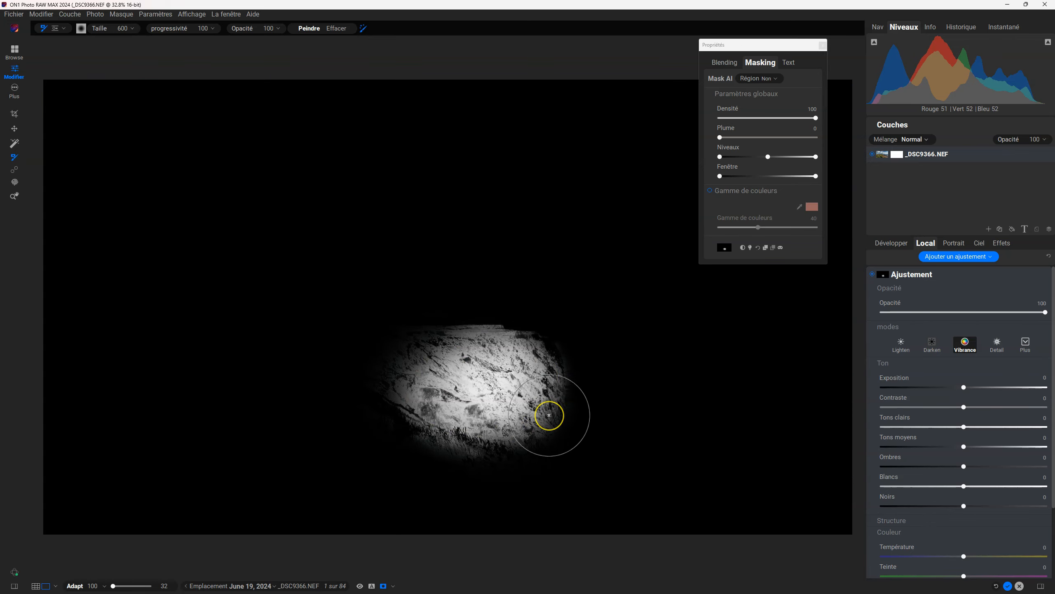
key("ctrl+m")
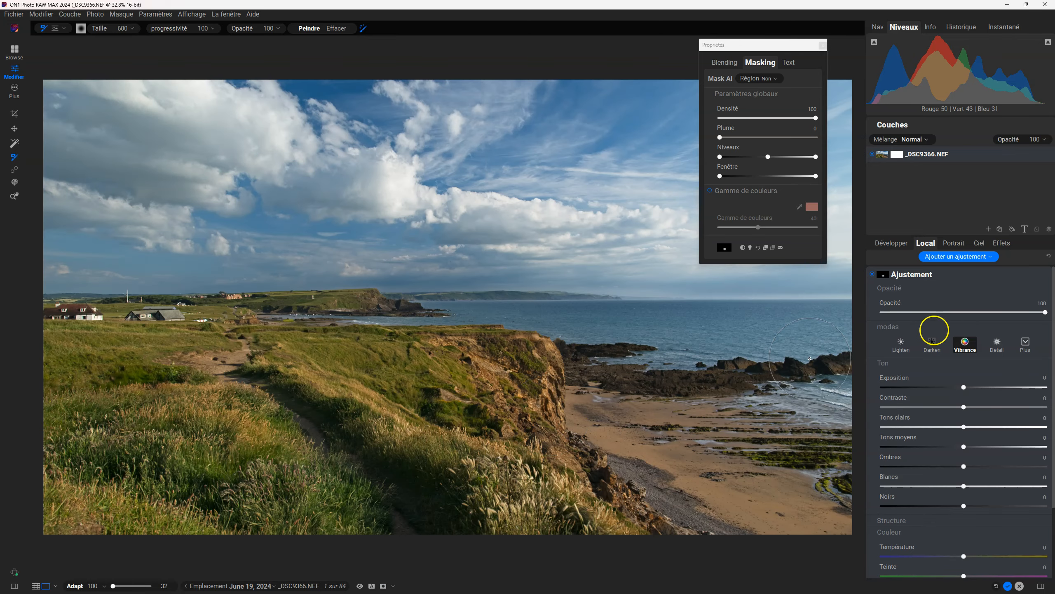
left_click(873, 275)
left_click(873, 275)
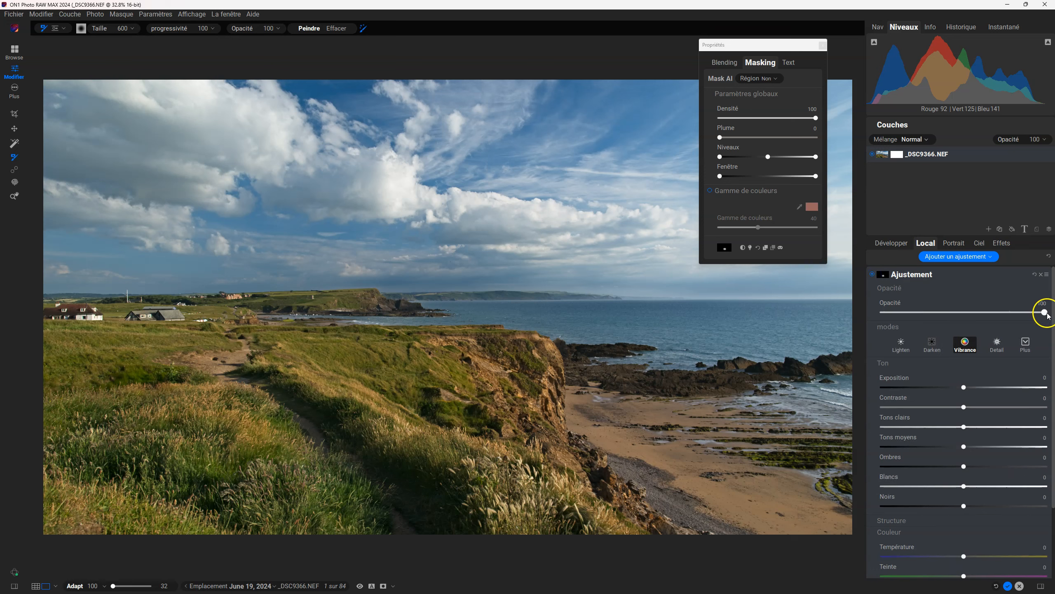
mouse_move(1046, 313)
left_mouse_down()
mouse_move(893, 313)
mouse_move(1054, 311)
left_mouse_up()
Try a feather of 28 on the cliff mask in mask view, and return the feather to 0.
key("o")
left_click_drag(720, 137, 748, 138)
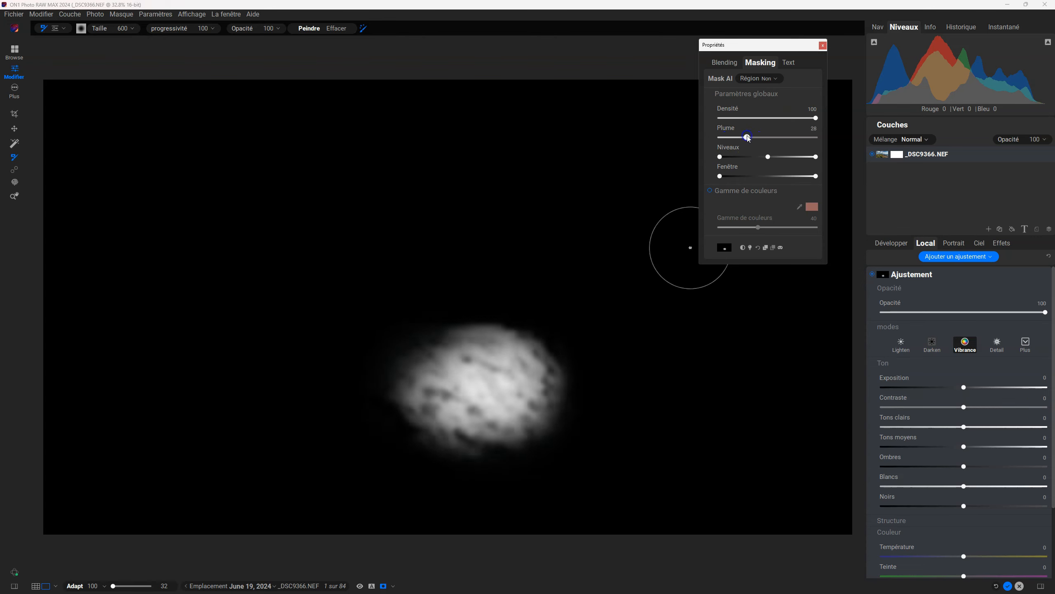
key("o")
left_click_drag(717, 137, 714, 137)
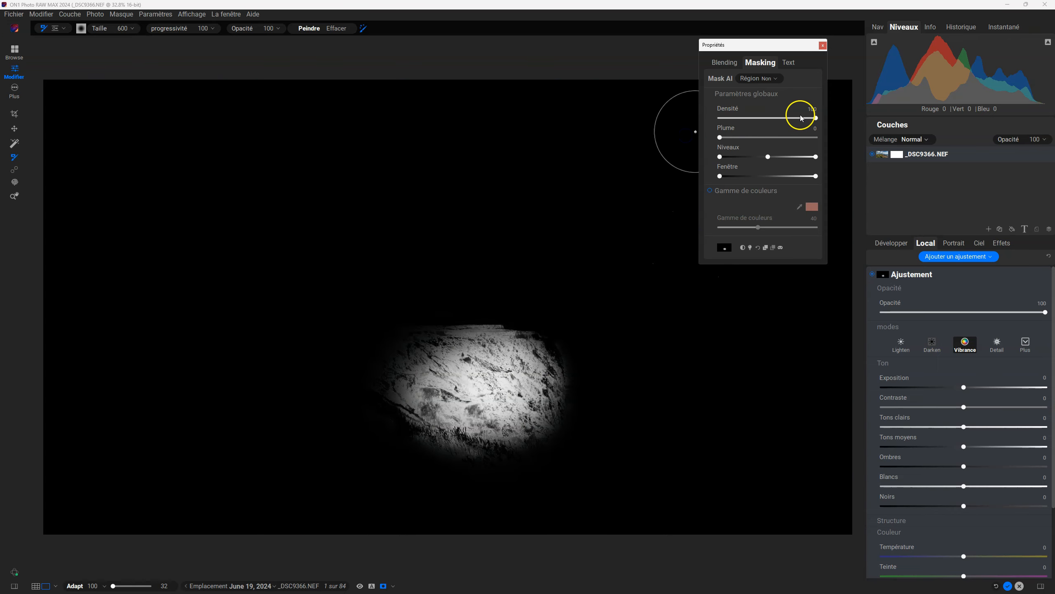
Try a density of 68 on the cliff mask, compare it with the photo, and return the density to 100.
left_click_drag(816, 118, 785, 121)
key("o")
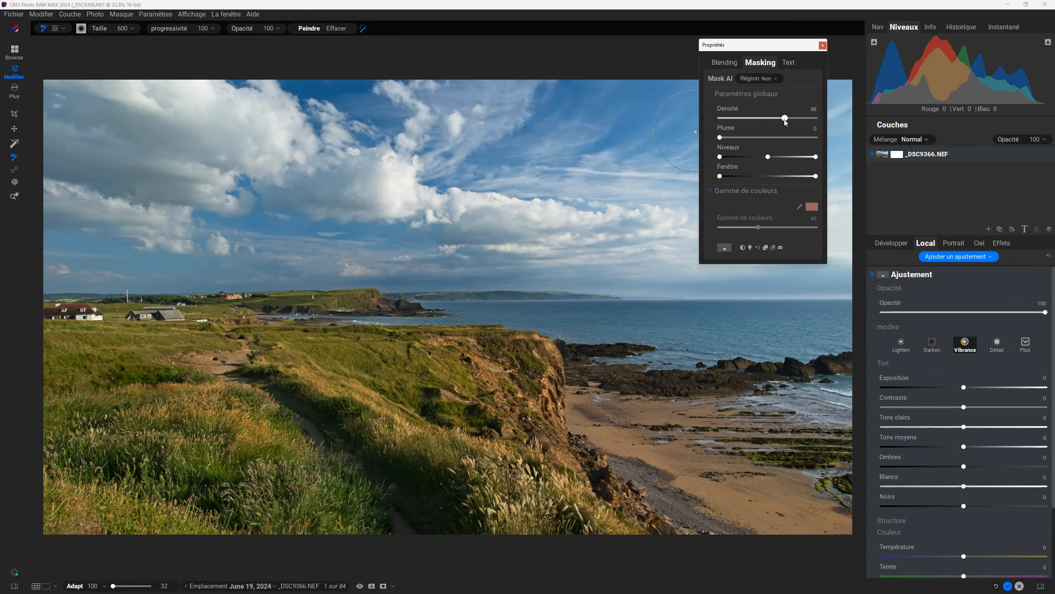
key("o")
left_click_drag(785, 120, 848, 127)
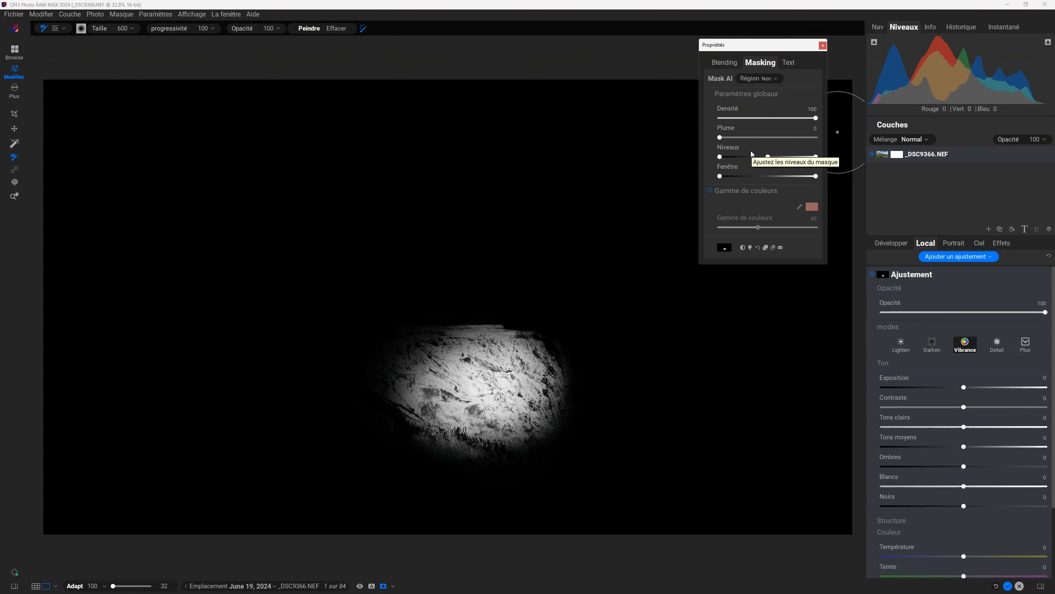
key("o")
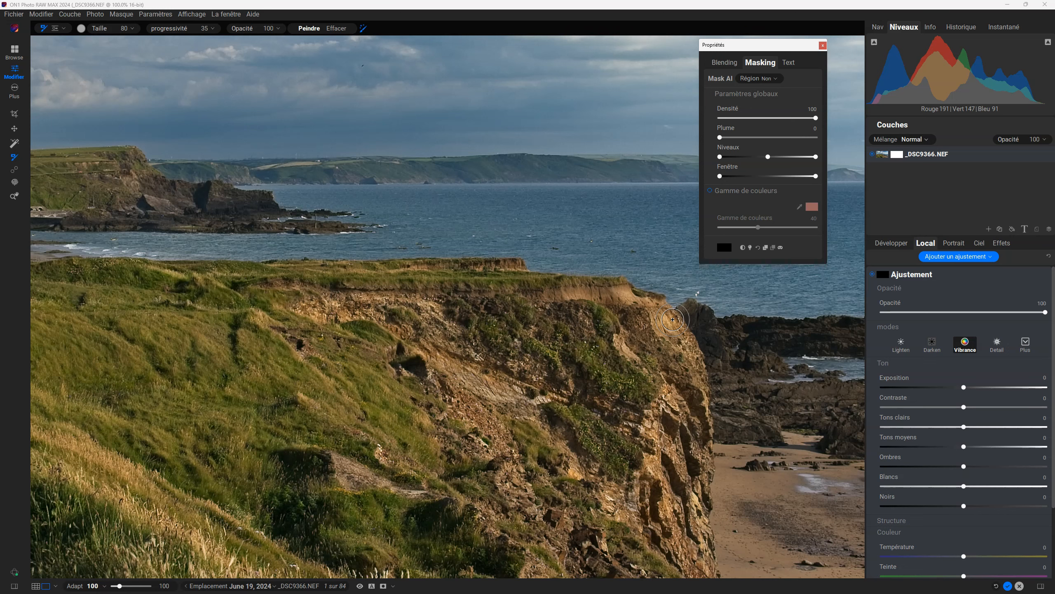
Paint the Vibrance adjustment down the cliff's seaward edge with the size 80 Perfect Brush, and show the mask.
left_click(651, 298)
mouse_move(651, 298)
left_mouse_down()
mouse_move(696, 368)
mouse_move(674, 317)
mouse_move(701, 365)
mouse_move(679, 310)
mouse_move(713, 359)
mouse_move(696, 315)
mouse_move(696, 360)
mouse_move(673, 319)
mouse_move(699, 384)
mouse_move(689, 332)
mouse_move(709, 384)
mouse_move(696, 346)
mouse_move(705, 390)
mouse_move(664, 298)
mouse_move(666, 327)
mouse_move(641, 298)
left_mouse_up()
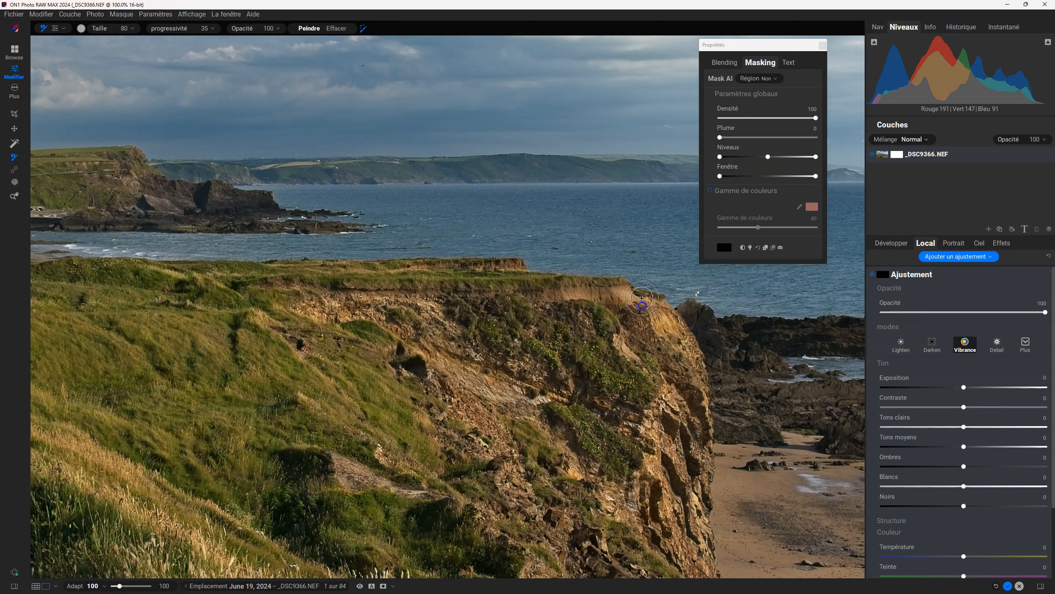
left_click_drag(651, 358, 656, 336)
mouse_move(690, 389)
left_mouse_down()
mouse_move(672, 343)
mouse_move(715, 441)
mouse_move(698, 410)
mouse_move(726, 375)
left_mouse_up()
key("ctrl+m")
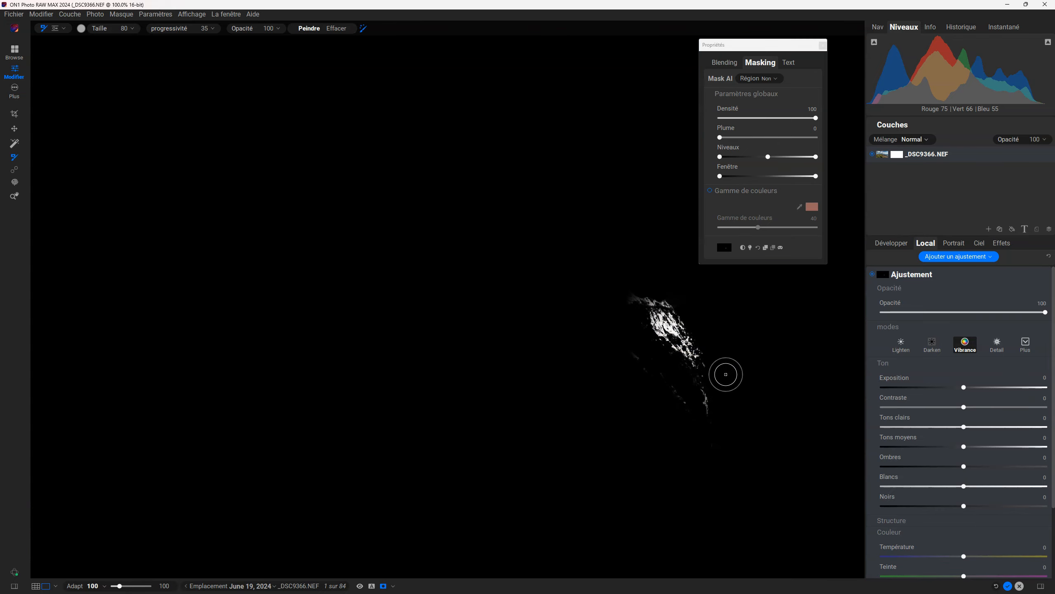
Switch repeatedly between the mask and the photo to examine which parts of the cliff edge the brush selected.
key("o")
key("o")
key("o")
key("o")
key("o")
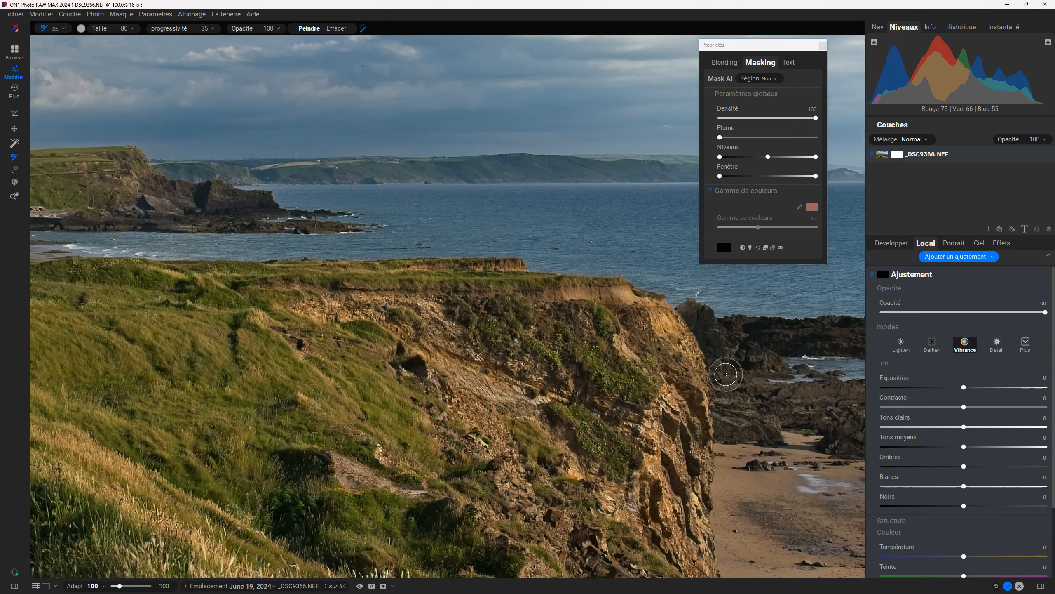
key("o")
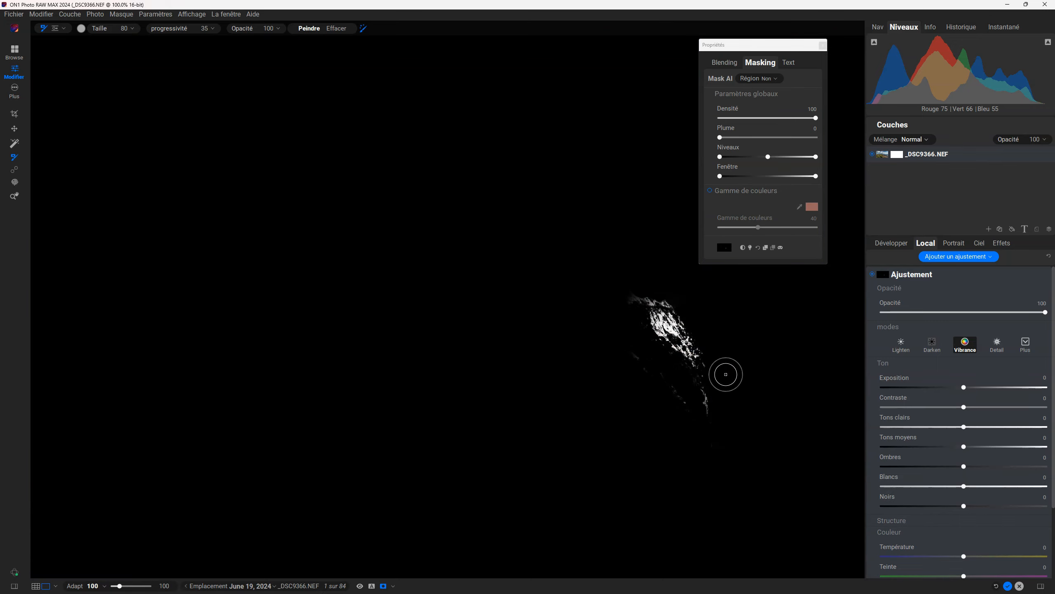
key("o")
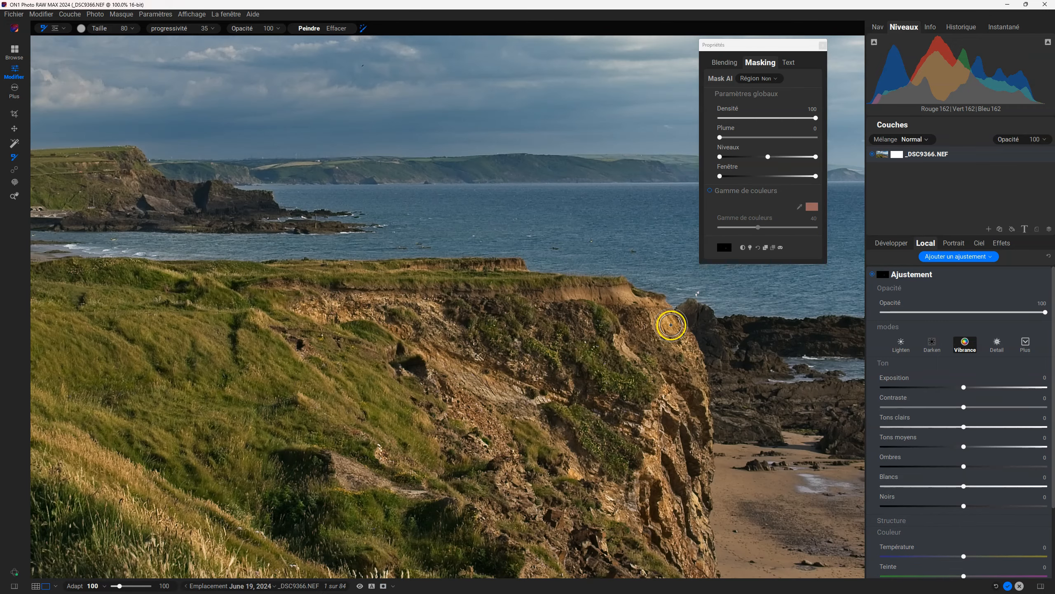
key("o")
key("o")
key("o")
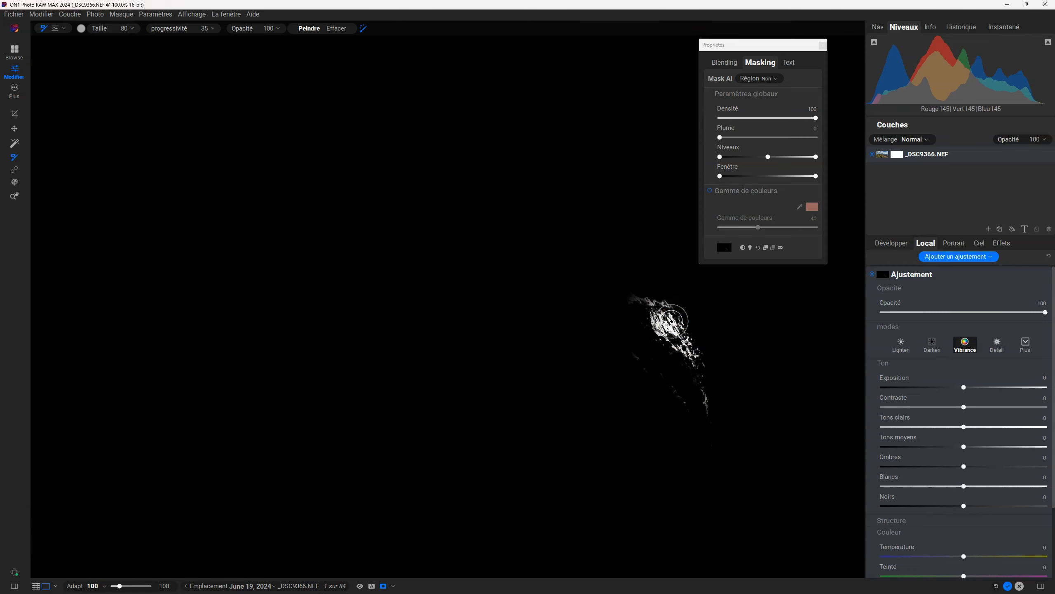
key("o")
key("o")
key("o")
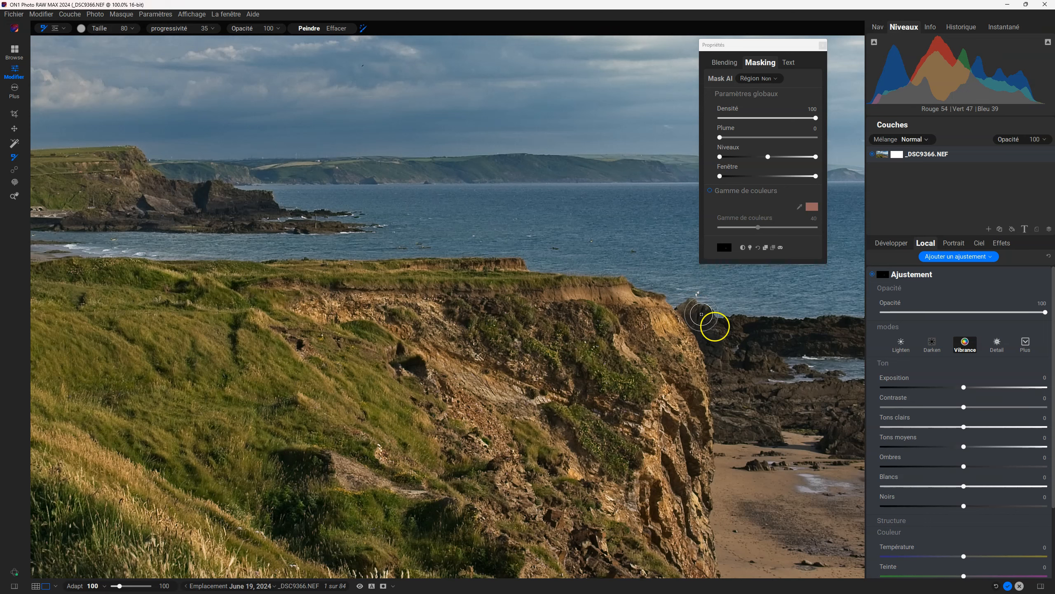
key("o")
key("o")
key("o")
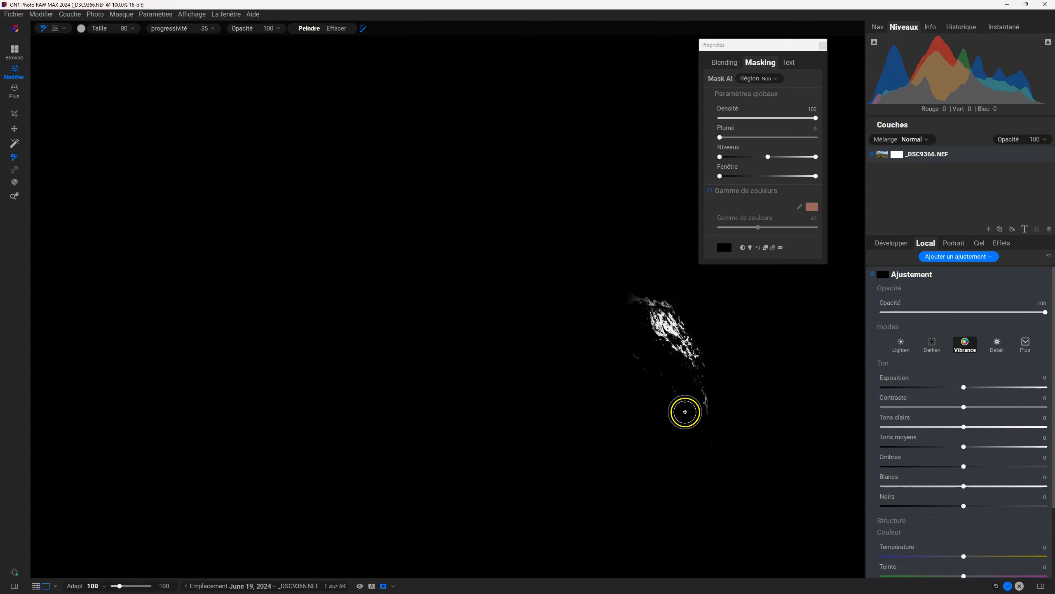
key("o")
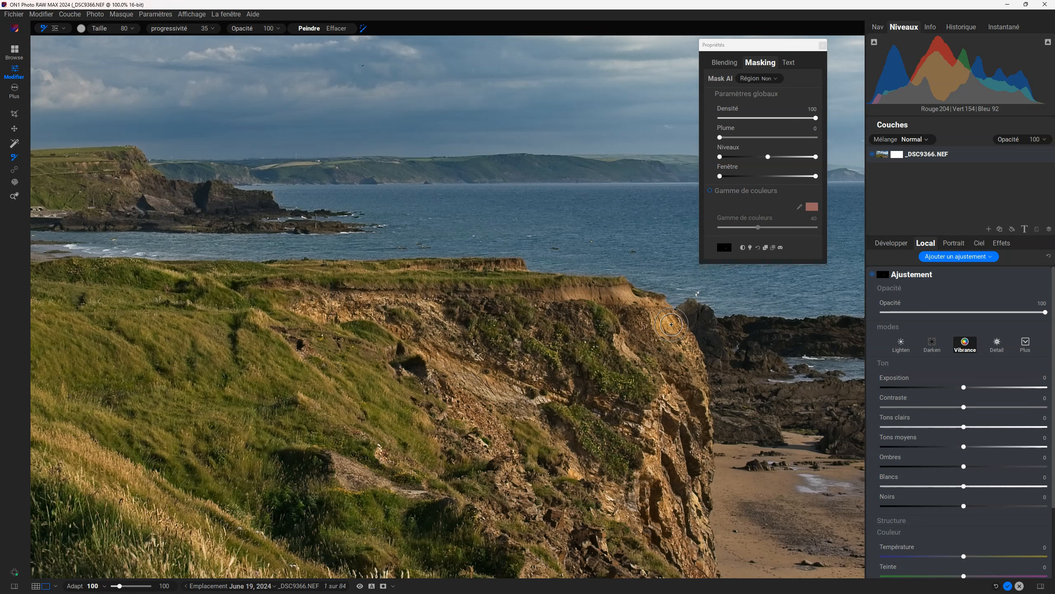
Toggle the Perfect Brush to read its explanation, and close the explanation dialog.
left_click(362, 29)
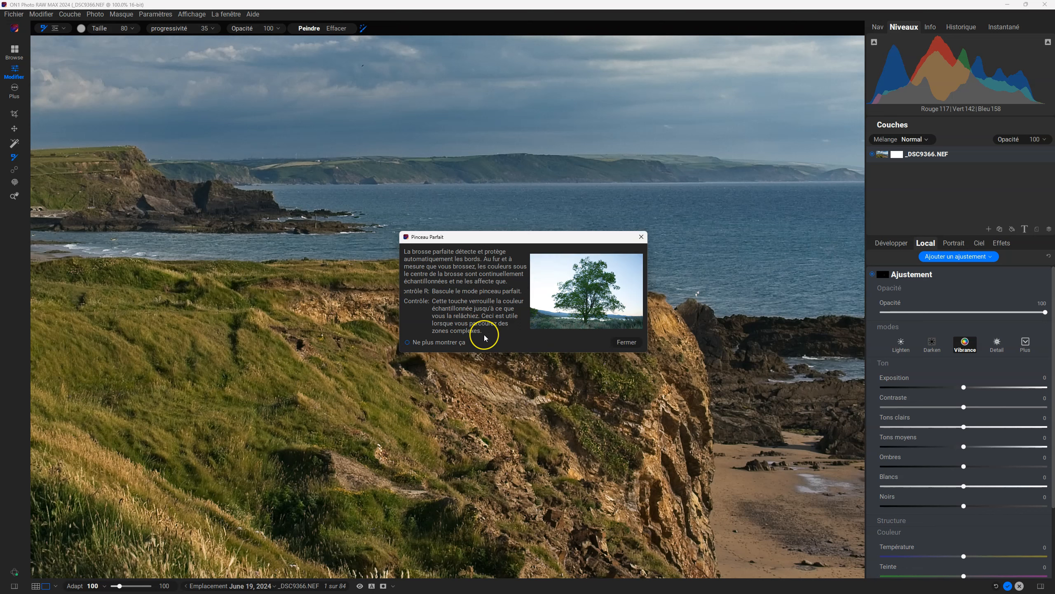
left_click(626, 341)
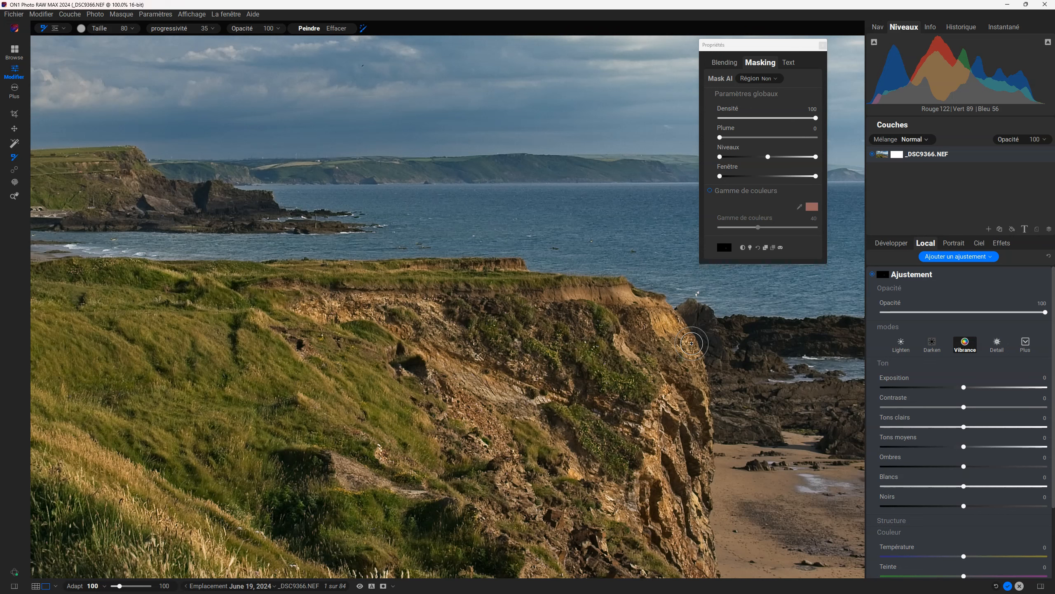
mouse_move(692, 343)
left_mouse_down()
mouse_move(703, 365)
mouse_move(683, 350)
mouse_move(686, 334)
mouse_move(603, 331)
mouse_move(561, 263)
mouse_move(270, 153)
left_mouse_up()
Set the Perfect Brush's colour threshold to 25 in the masking brush options.
left_click(81, 29)
left_click(80, 29)
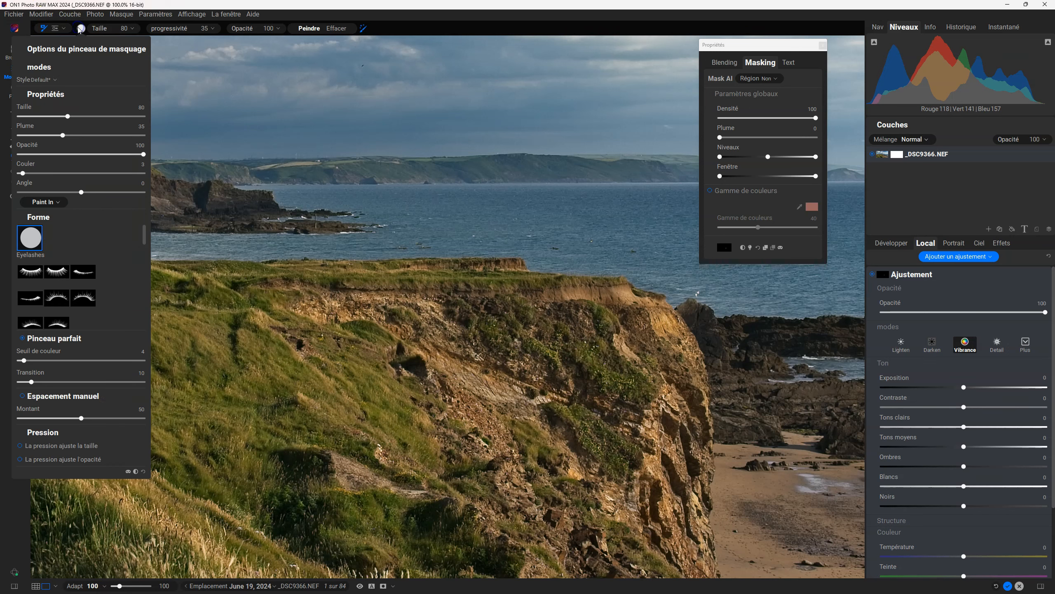
left_click(23, 360)
left_click_drag(50, 361, 63, 360)
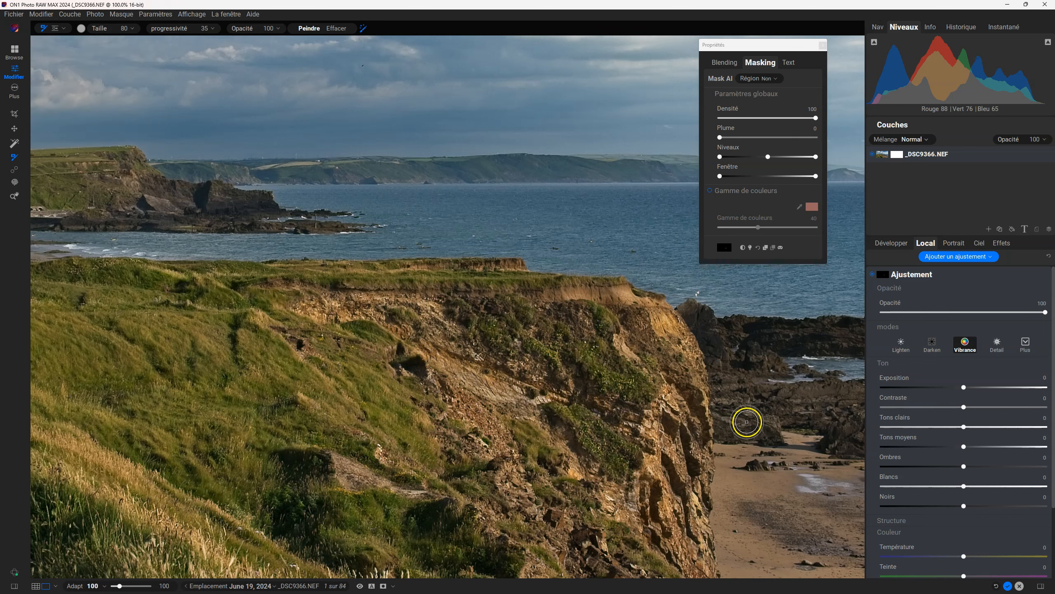
Paint the Vibrance adjustment over the upper cliff face below the grassy ridge, and check the resulting mask.
key("alt")
key("alt")
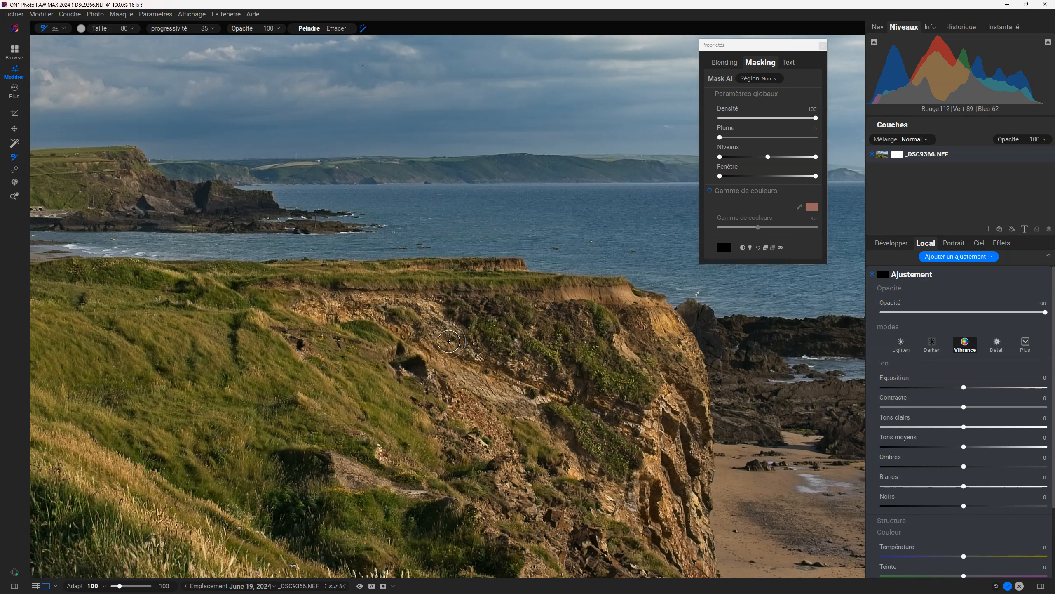
left_click_drag(449, 341, 453, 339)
mouse_move(433, 326)
left_mouse_down()
mouse_move(469, 352)
mouse_move(435, 315)
mouse_move(490, 330)
mouse_move(453, 303)
mouse_move(519, 352)
mouse_move(469, 308)
mouse_move(496, 328)
mouse_move(420, 336)
mouse_move(425, 325)
mouse_move(521, 355)
mouse_move(498, 339)
mouse_move(439, 337)
mouse_move(480, 368)
mouse_move(482, 340)
mouse_move(445, 308)
mouse_move(513, 361)
mouse_move(449, 360)
mouse_move(476, 392)
mouse_move(475, 331)
mouse_move(522, 362)
left_mouse_up()
key("o")
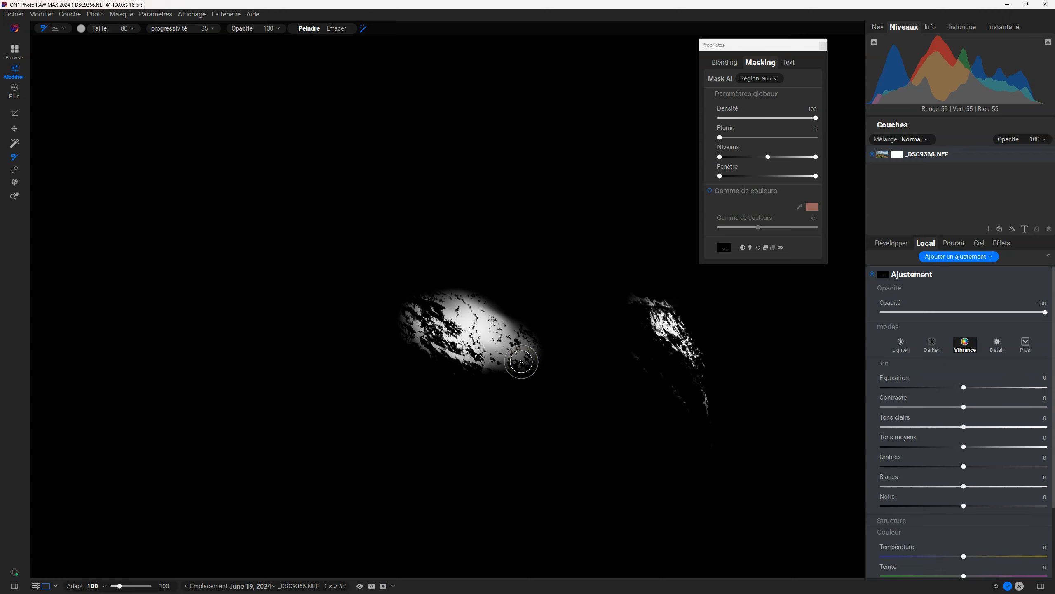
key("o")
Set the Perfect Brush's colour threshold to 4 and its transition to 64.
left_click(82, 29)
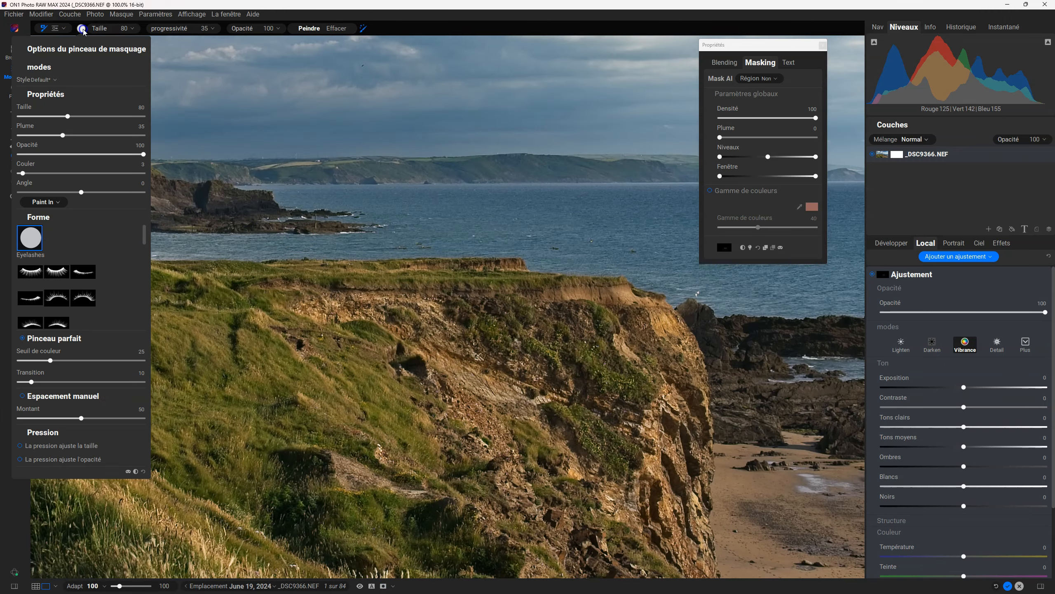
left_click_drag(52, 361, 51, 361)
left_click(81, 29)
left_click_drag(31, 381, 99, 383)
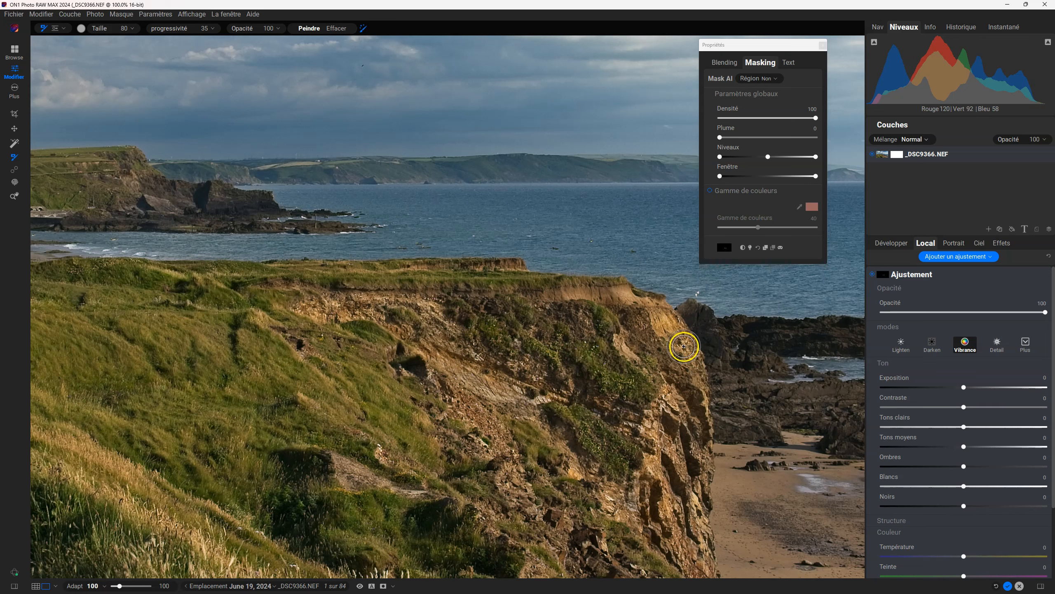
Paint the Vibrance adjustment further down the cliff's seaward edge, and check the stroke in mask view.
key("alt")
key("x")
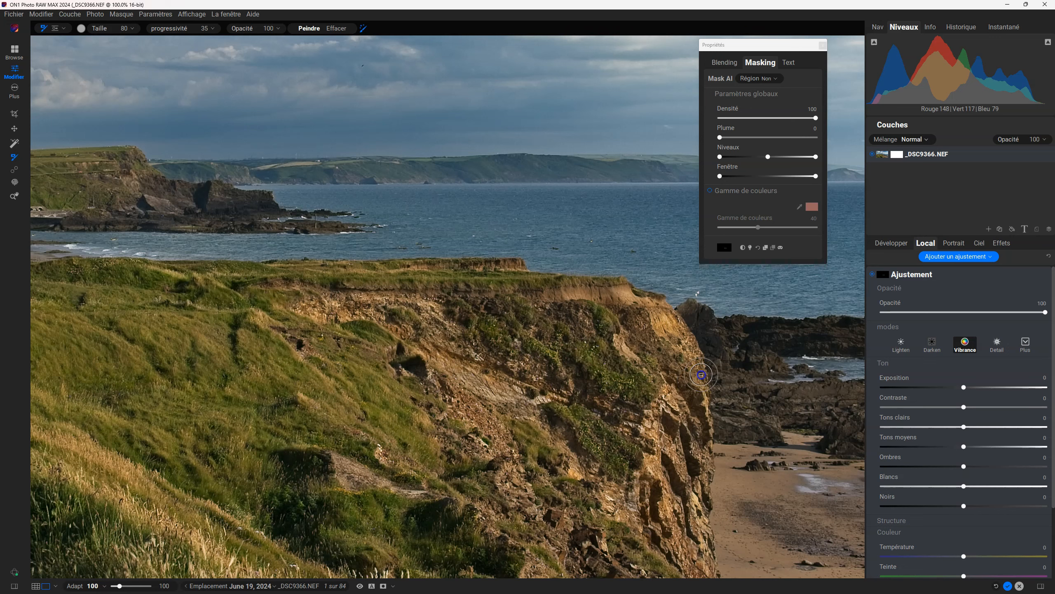
left_click(704, 430)
left_click_drag(703, 430, 700, 397)
key("o")
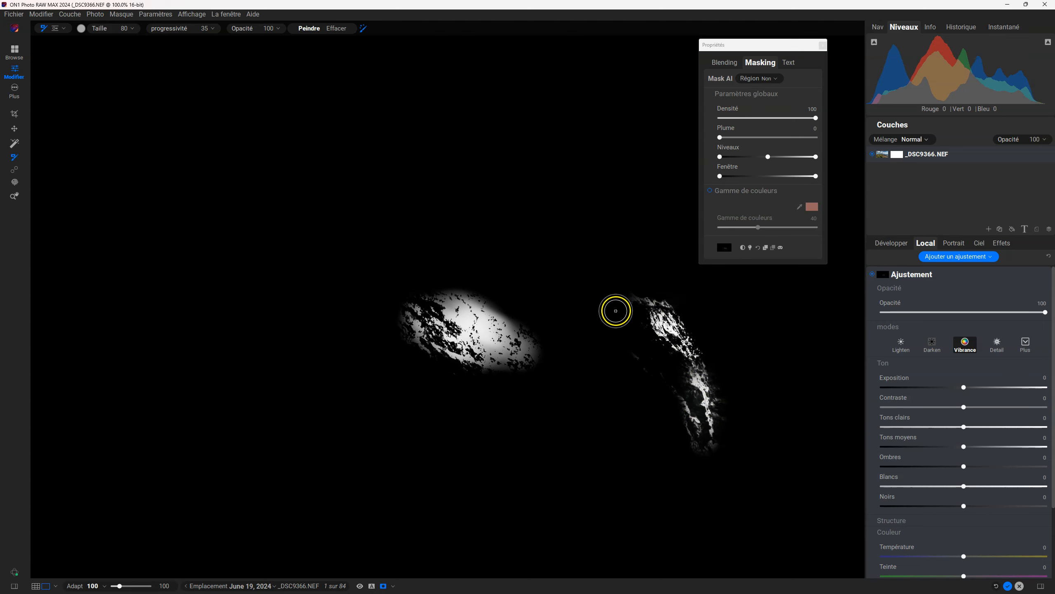
key("o")
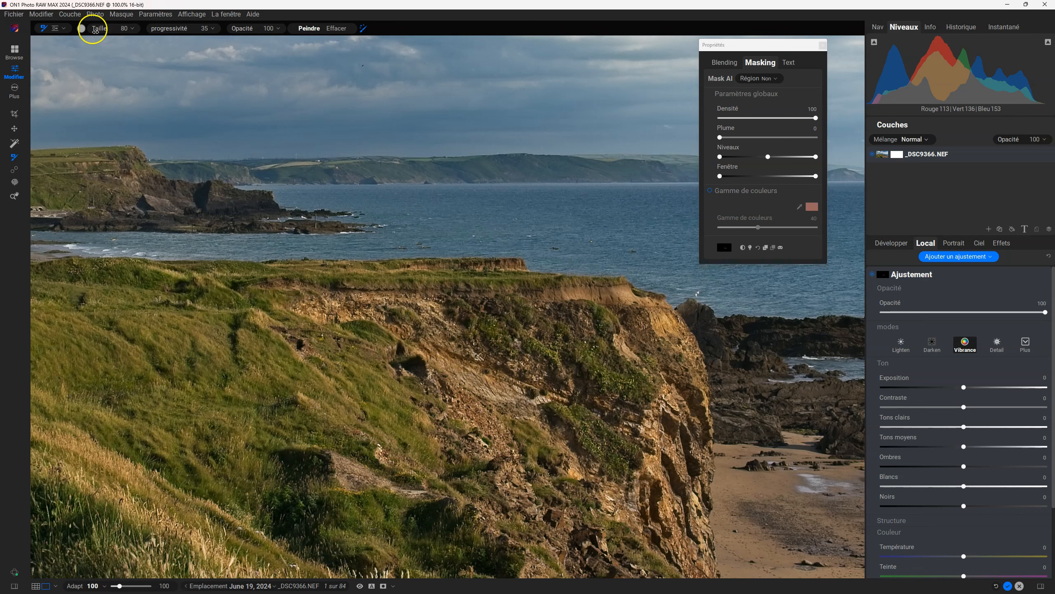
Reset the Perfect Brush's transition to its default value.
left_click(82, 29)
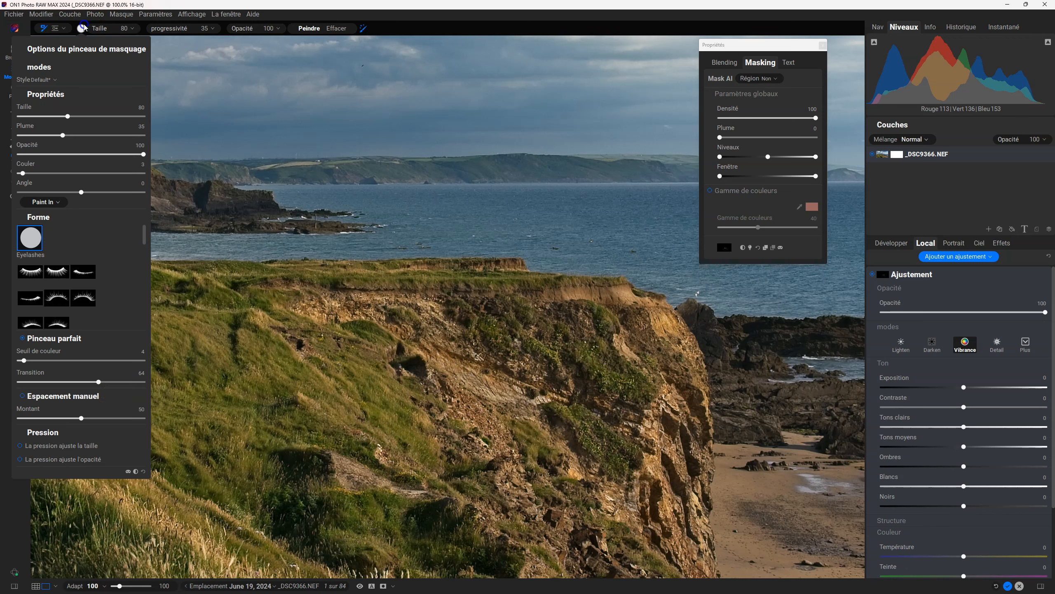
double_click(99, 382)
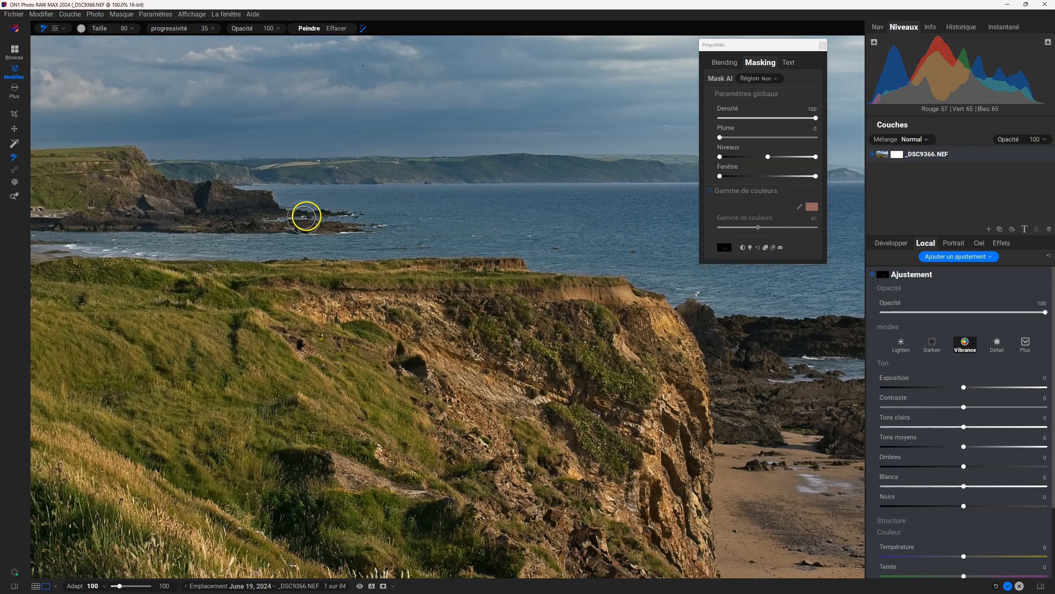
Fit the whole photo in view, reselect the masking brush and open the list of available masking tools.
left_click(14, 196)
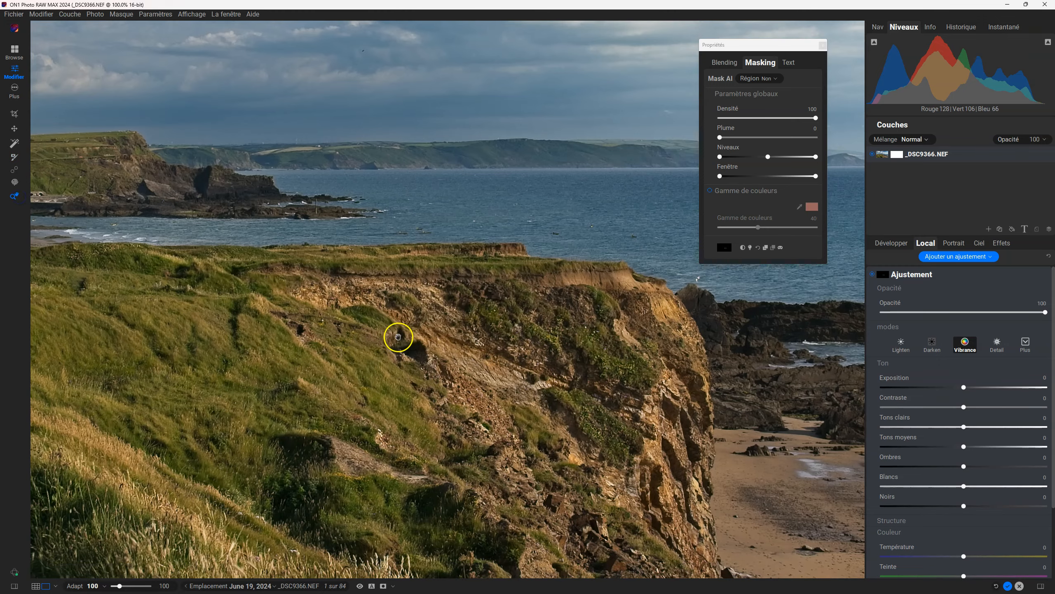
left_click(441, 333)
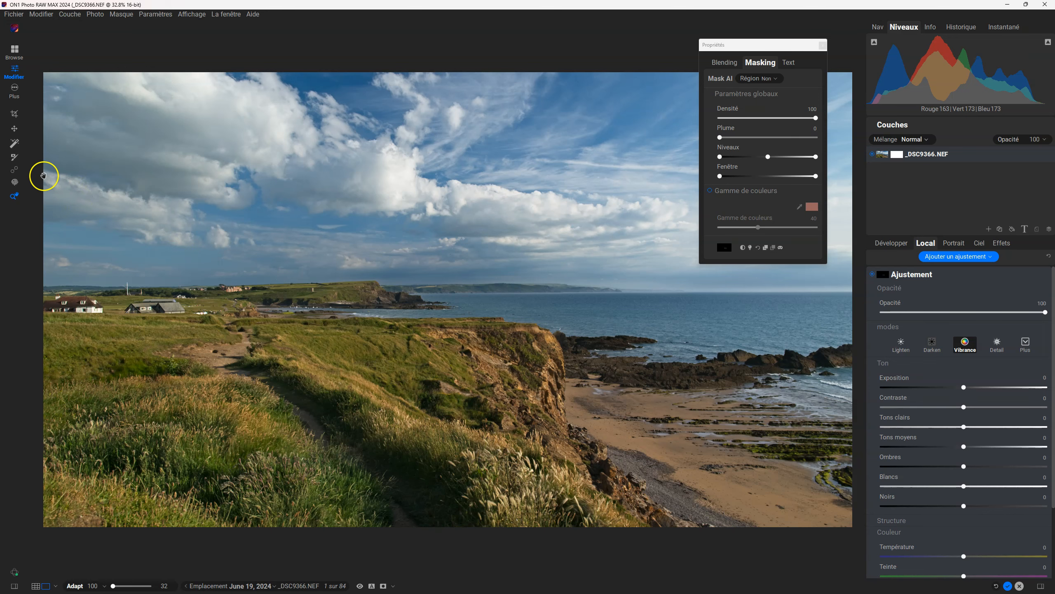
left_click(16, 158)
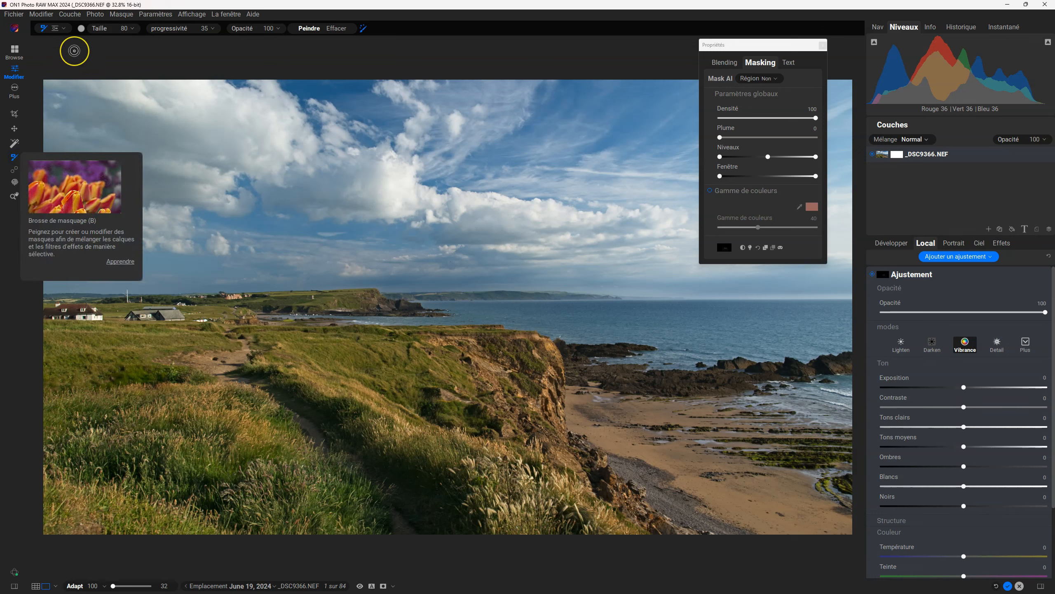
left_click(64, 29)
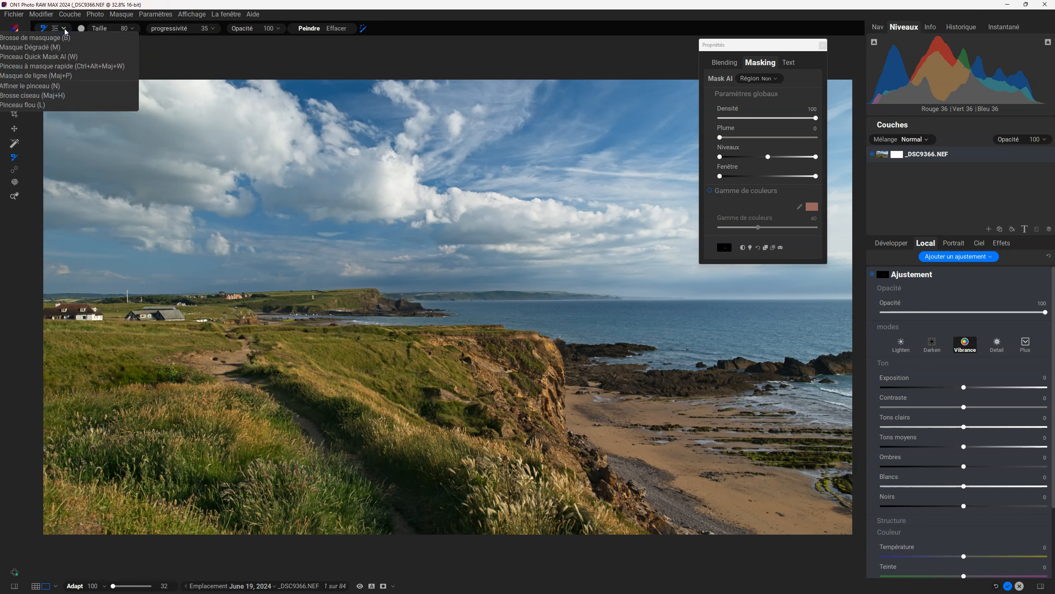